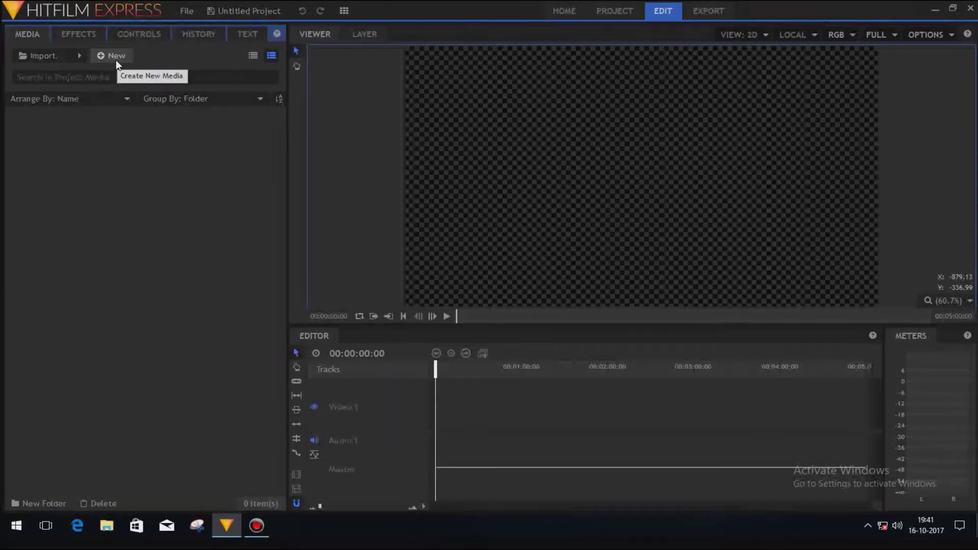
Create a composite shot named 'lower' with a duration of 00:00:06:00.
left_click(100, 63)
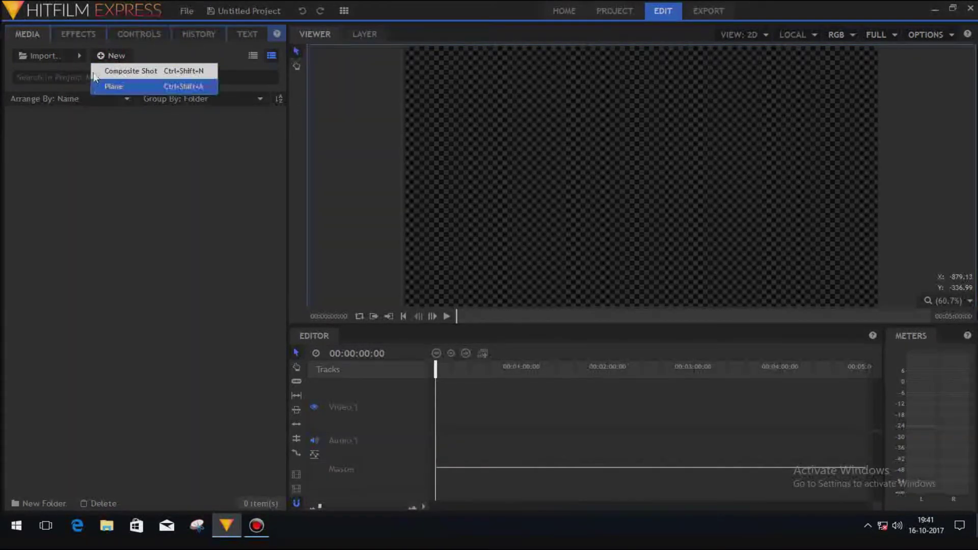
left_click(112, 71)
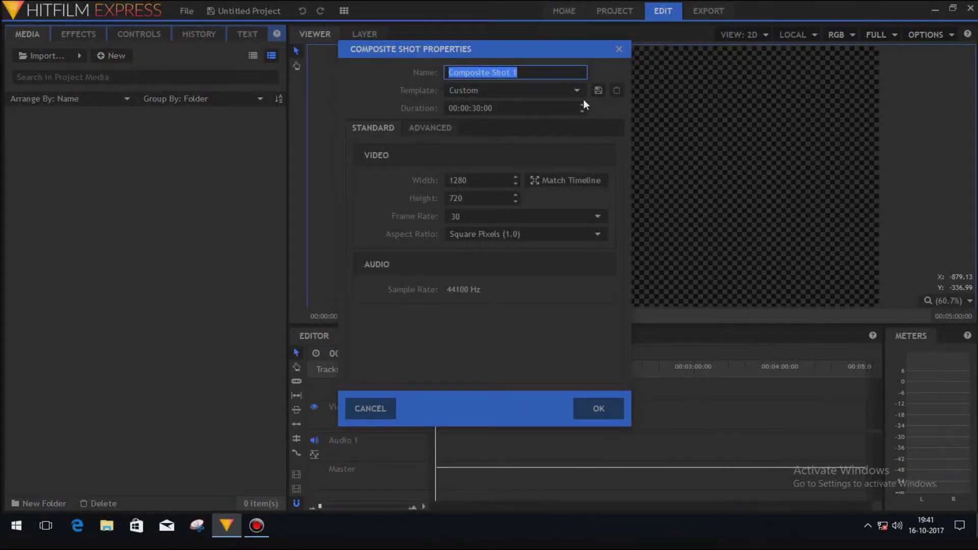
type("lower")
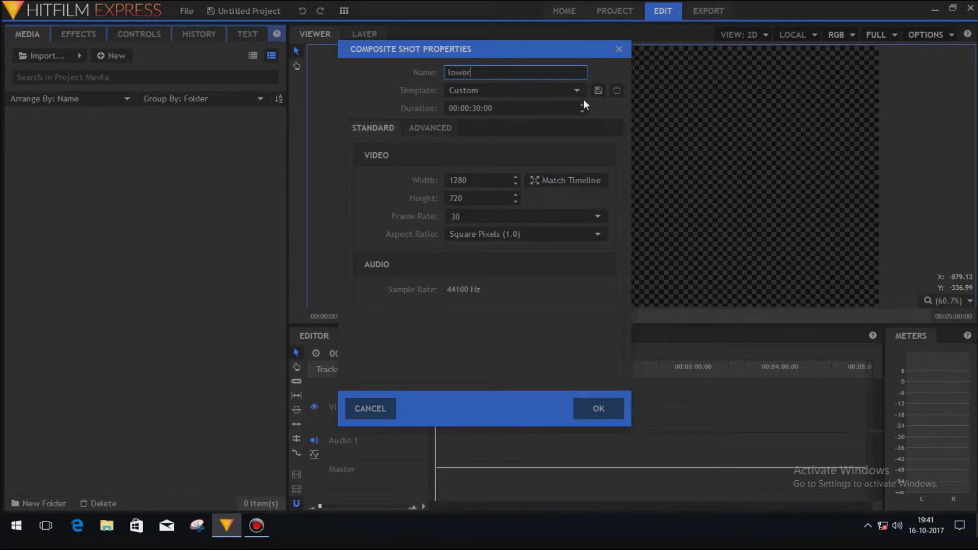
left_click(478, 107)
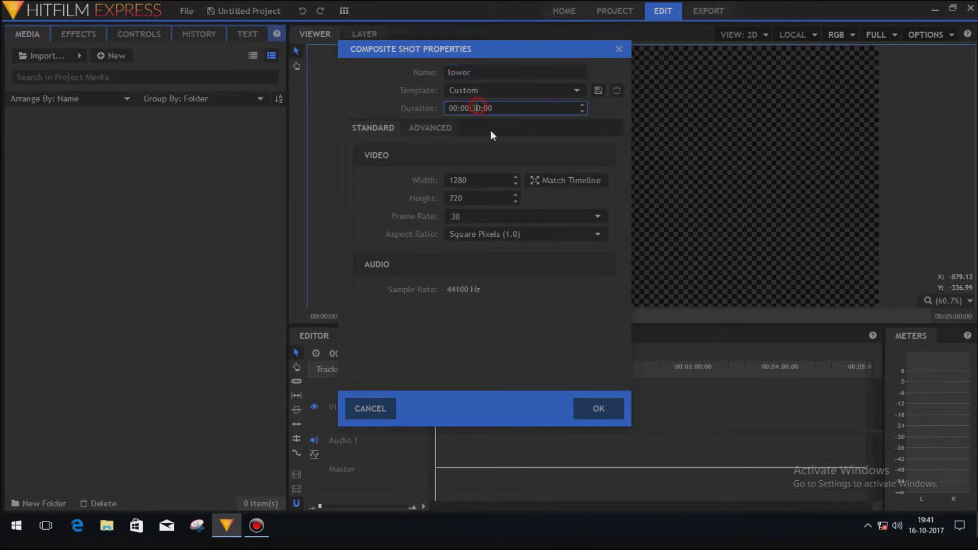
key("BackSpace")
key("BackSpace")
type("6")
left_click(599, 412)
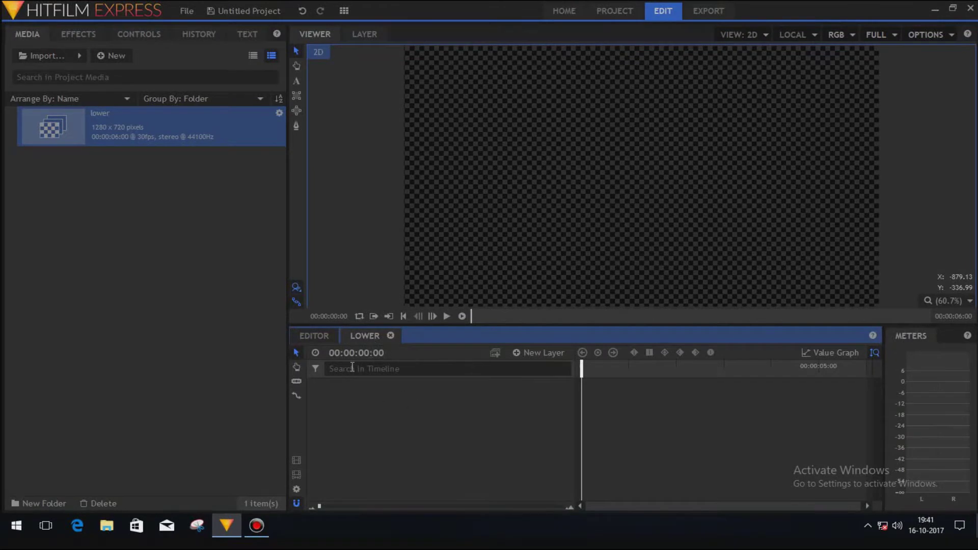
Add a white plane layer, New Plane 1, and expand its properties in the timeline.
left_click(540, 353)
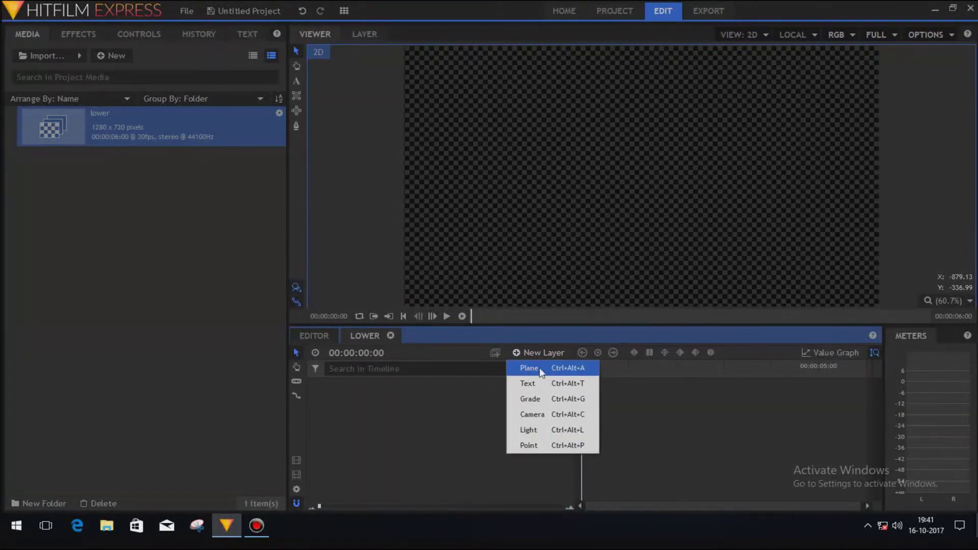
left_click(540, 369)
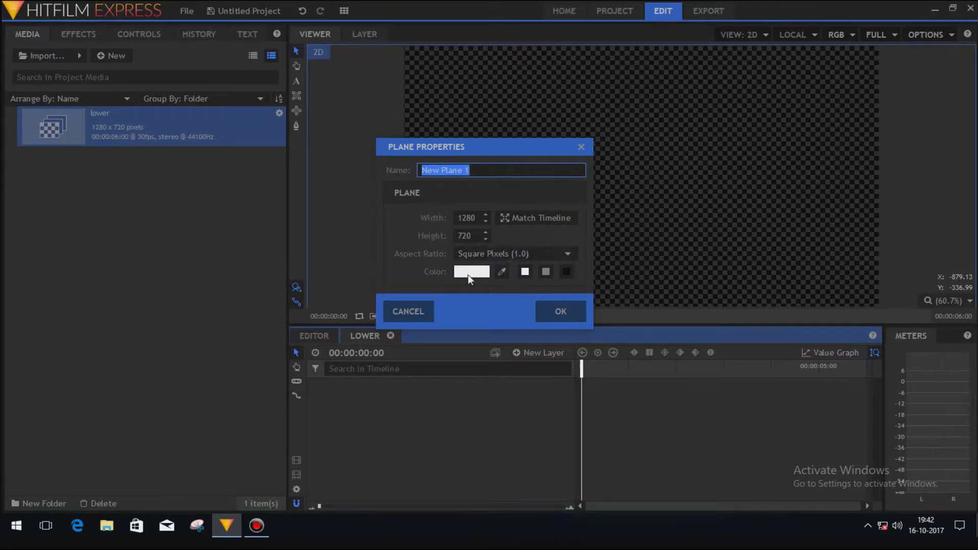
left_click(559, 311)
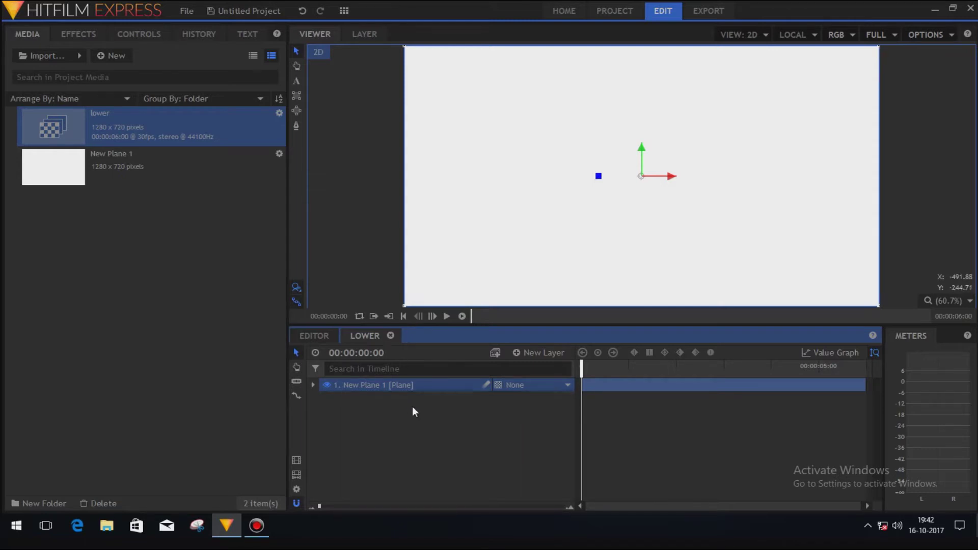
left_click(312, 386)
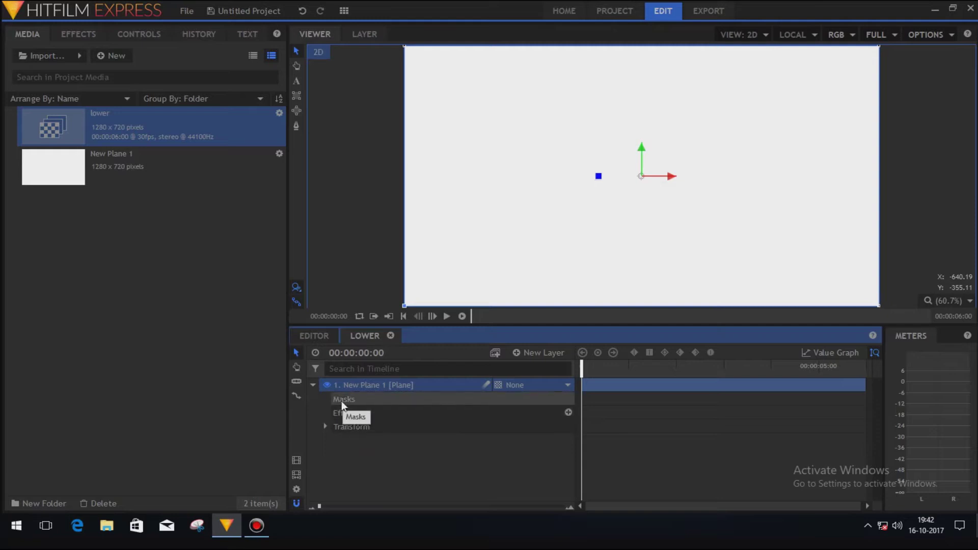
Draw a thin, tall rectangle mask on New Plane 1 near the lower left of the frame.
left_click(342, 400)
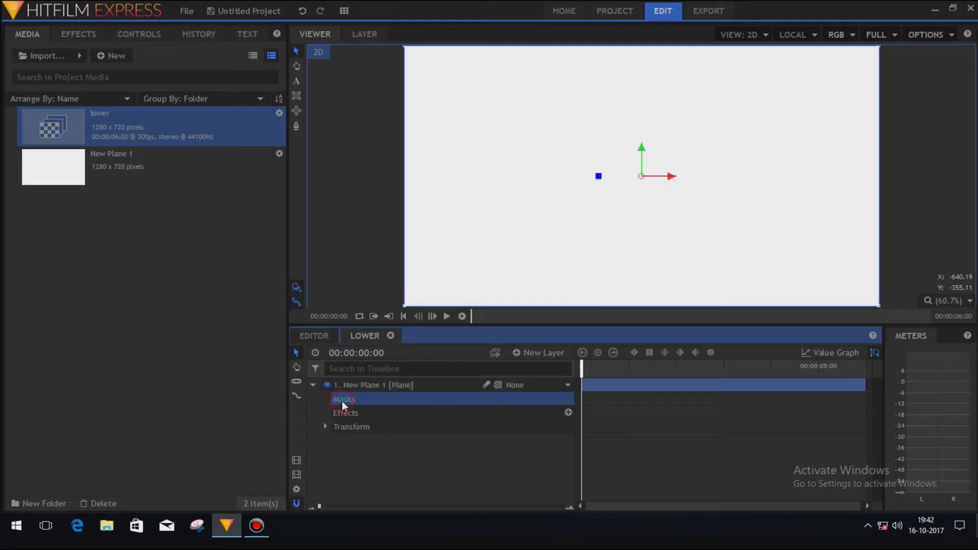
left_click(297, 98)
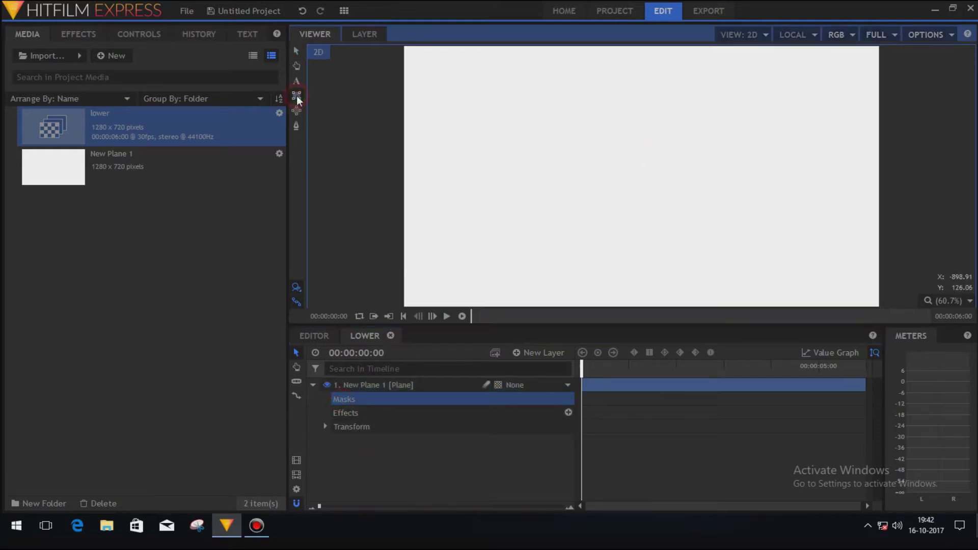
left_click_drag(436, 255, 439, 293)
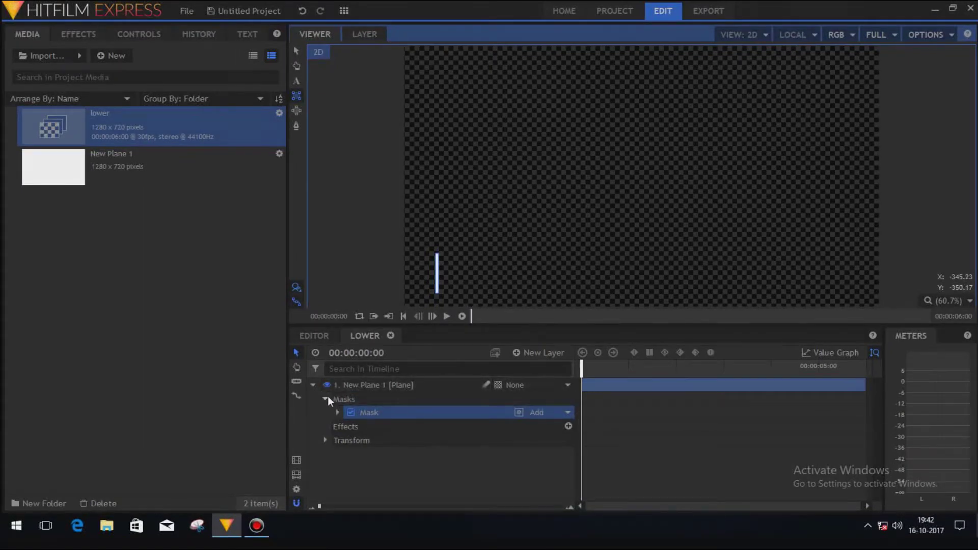
Set New Plane 1's Anchor Point to -550, -316, on the bar.
left_click(325, 439)
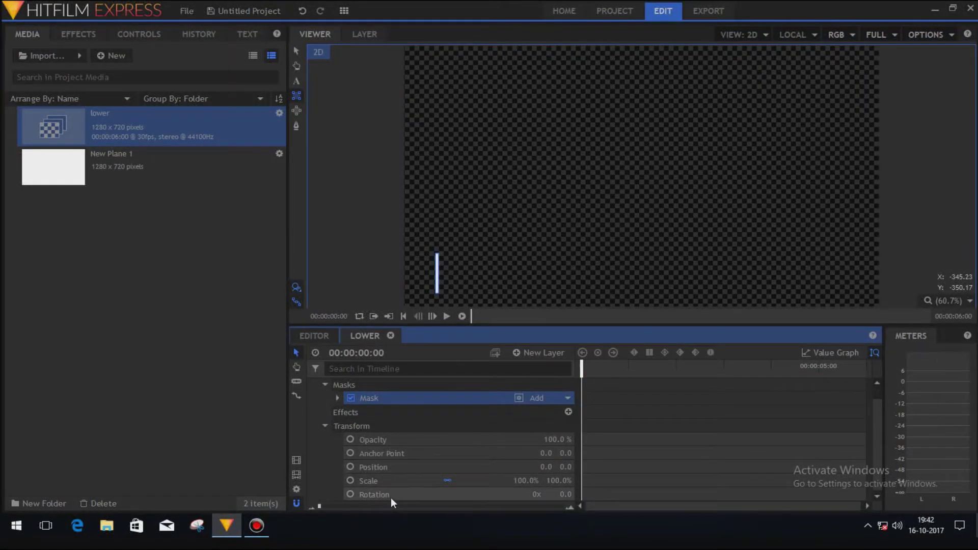
left_click(417, 453)
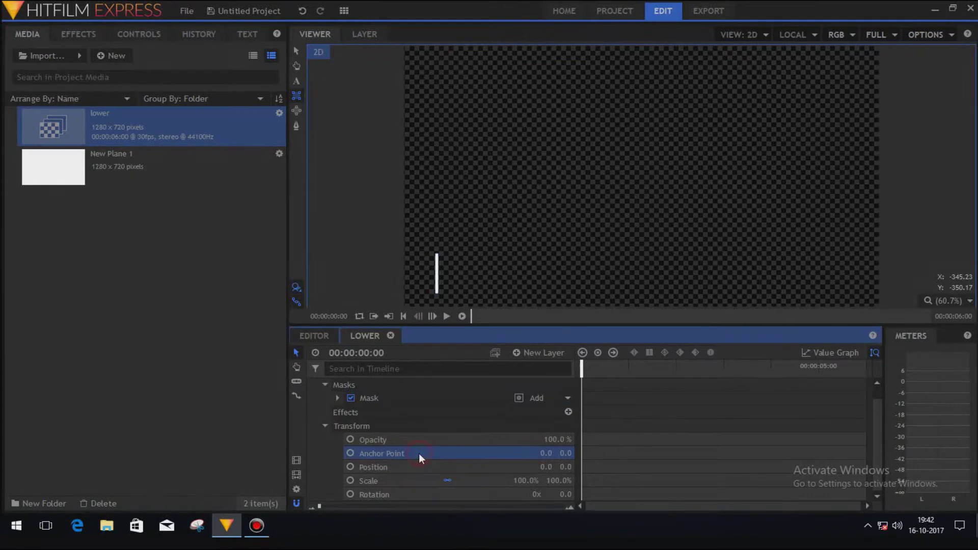
left_click(297, 50)
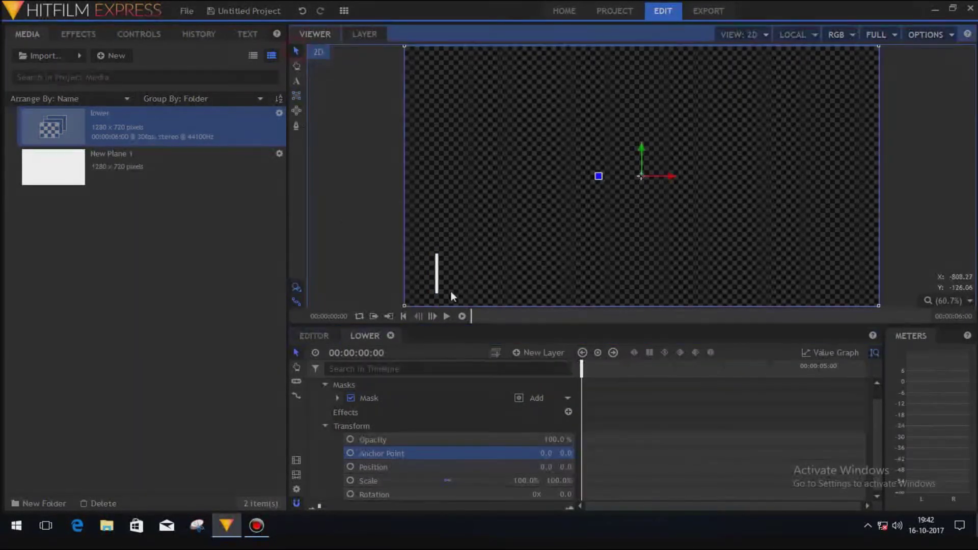
left_click(543, 453)
left_click_drag(543, 453, 407, 453)
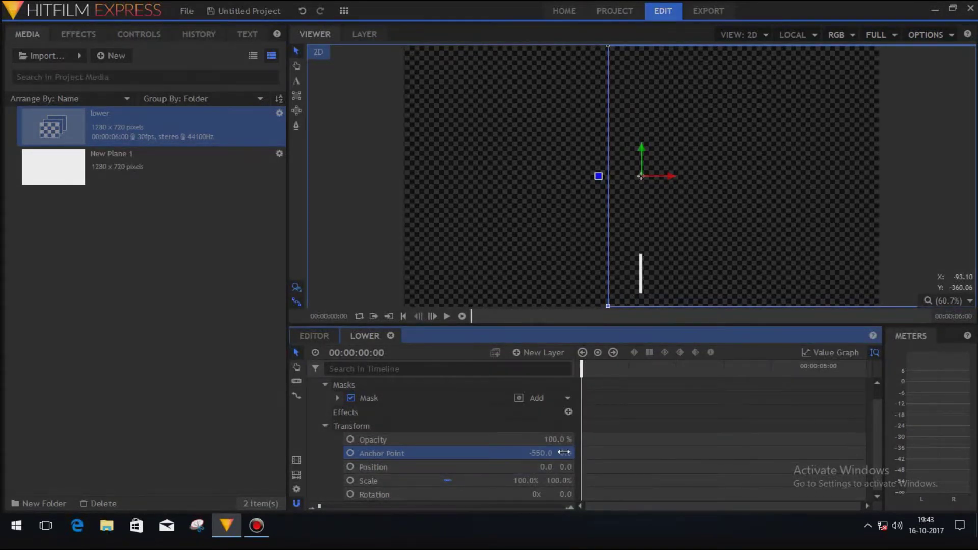
mouse_move(564, 452)
left_mouse_down()
mouse_move(514, 452)
mouse_move(564, 452)
left_mouse_up()
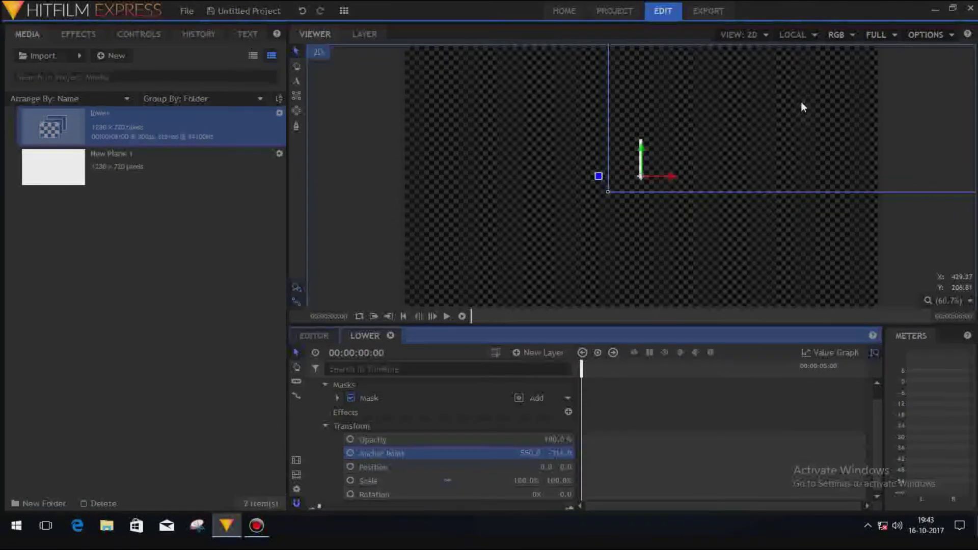
Move the plane to Position -555.3, -318 so the bar sits lower-left again.
left_click_drag(639, 172, 434, 289)
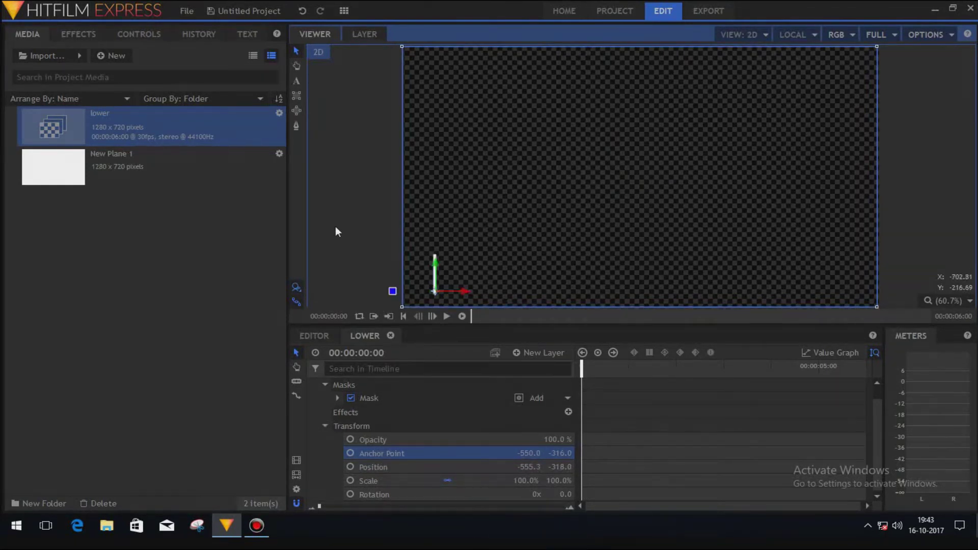
left_click(351, 214)
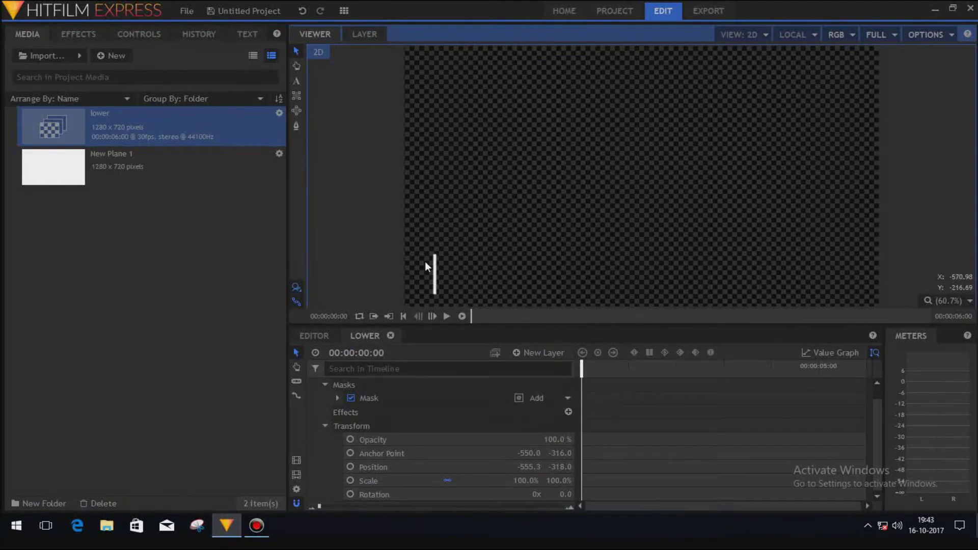
left_click(323, 386)
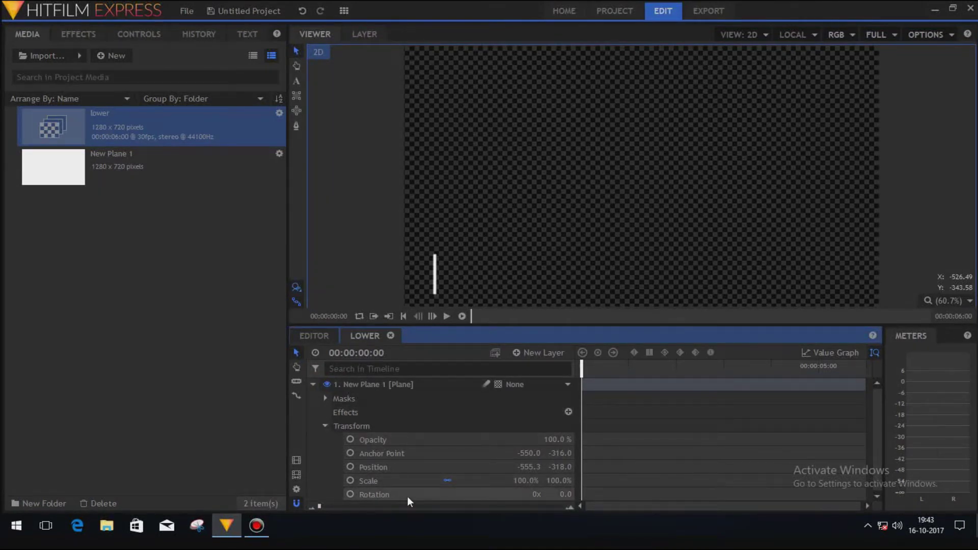
Keyframe the plane's Rotation from 0° at the start to 12° at frame 6.
left_click(350, 495)
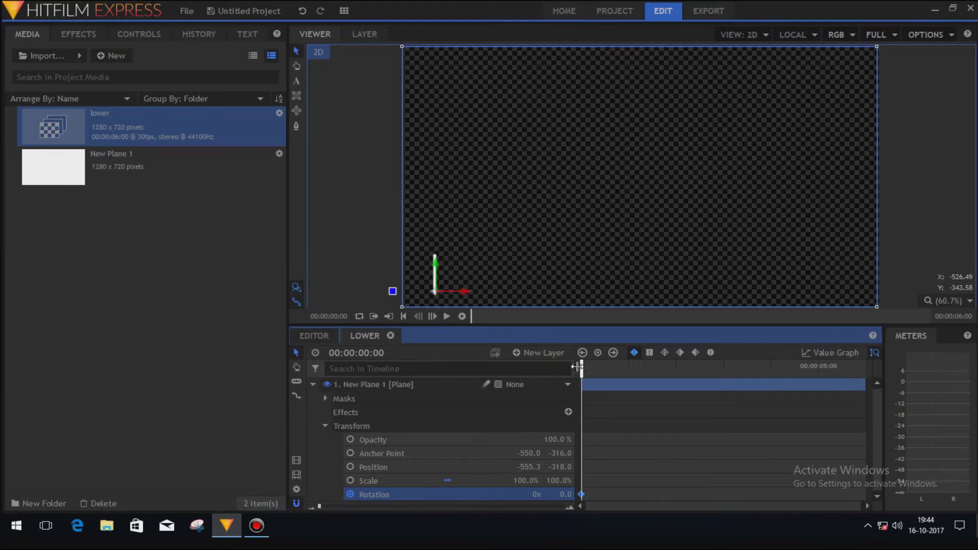
left_click_drag(581, 367, 591, 366)
left_click(597, 353)
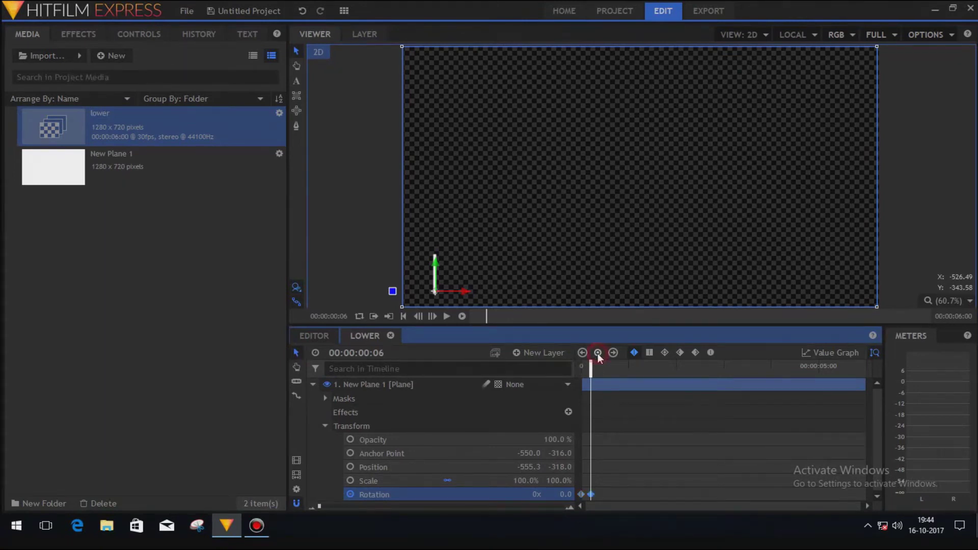
left_click(566, 494)
type("12")
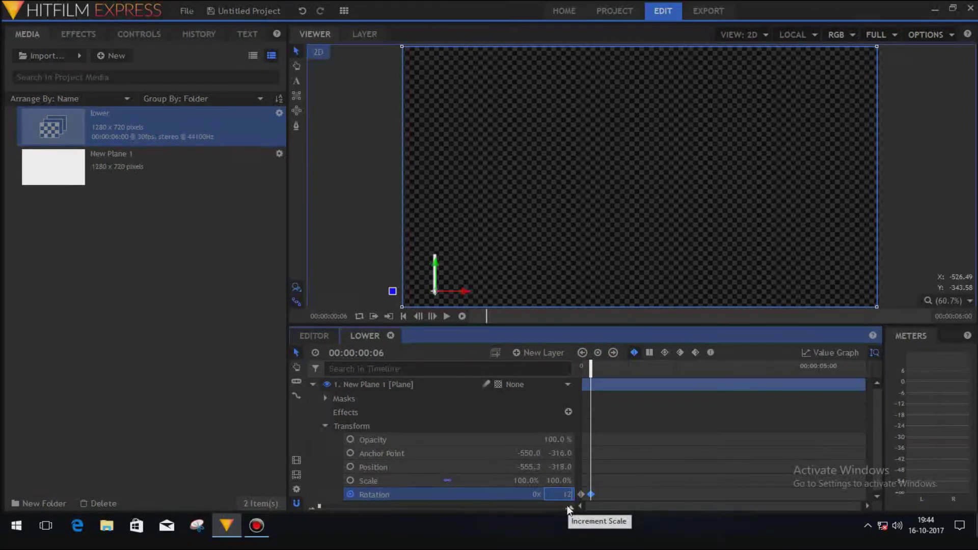
key("Return")
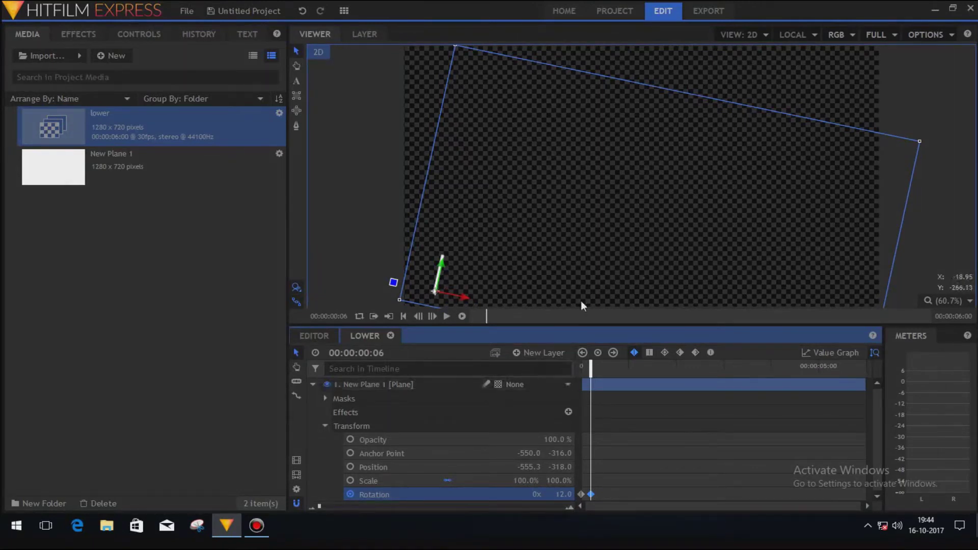
Set preview quality to half, play back the rotation, then collapse the plane's properties.
left_click(890, 35)
left_click(880, 83)
left_click_drag(591, 366, 581, 367)
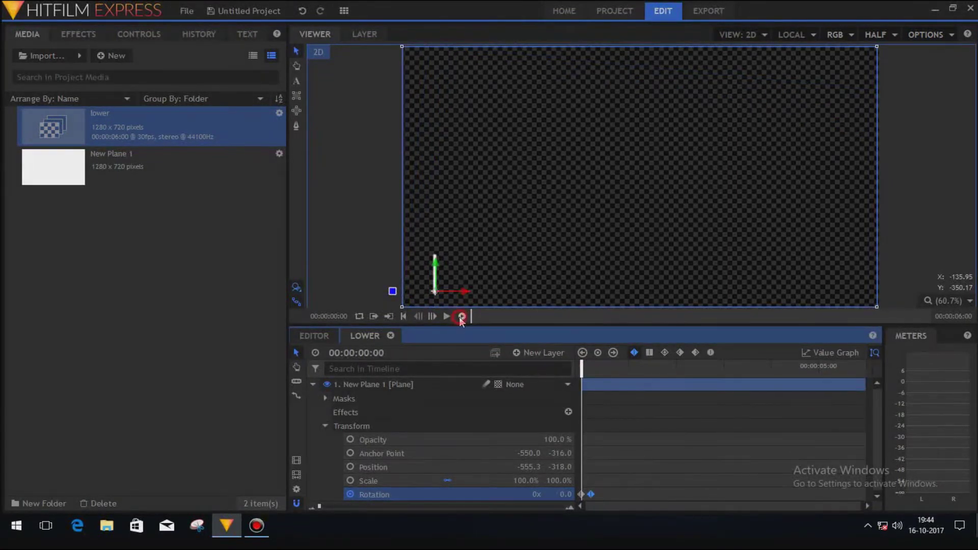
left_click(461, 317)
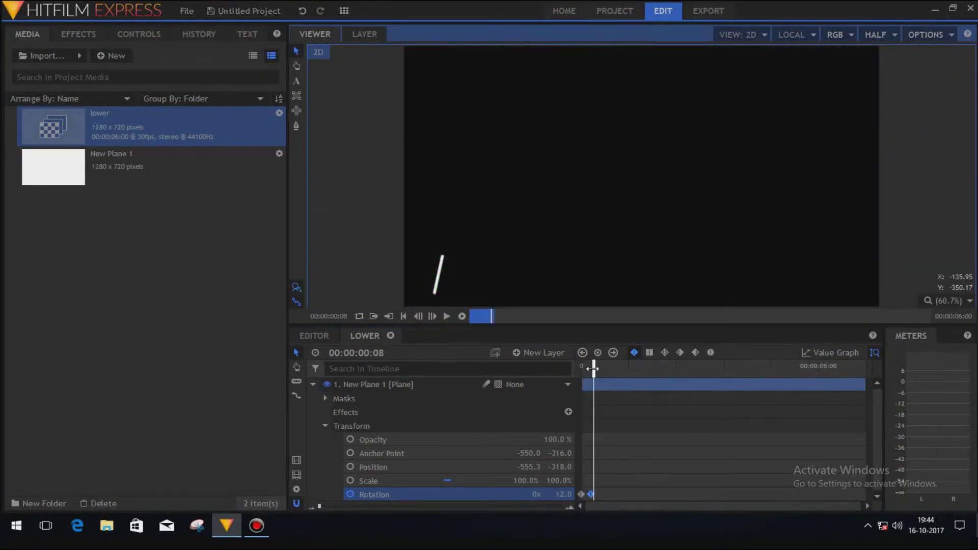
left_click_drag(593, 368, 581, 366)
left_click(446, 317)
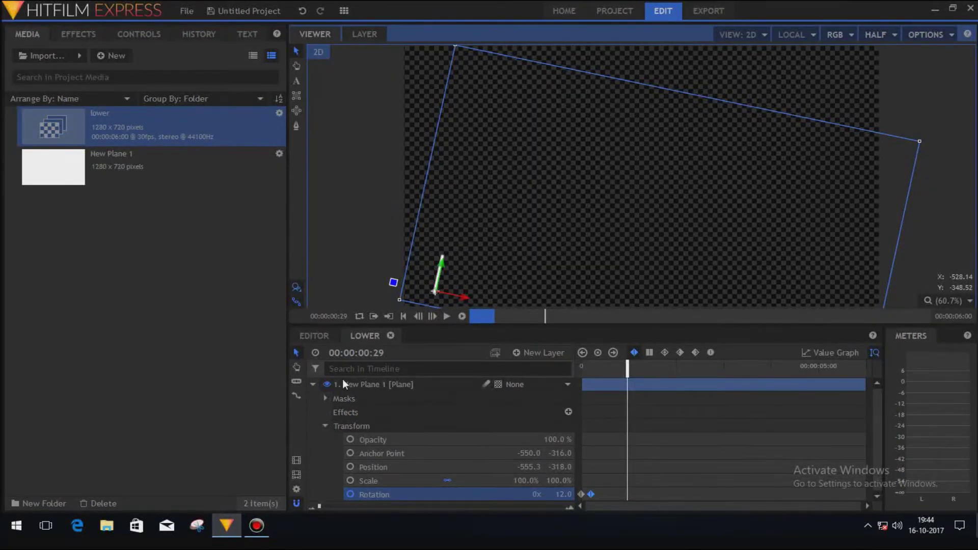
left_click(314, 384)
left_click(396, 429)
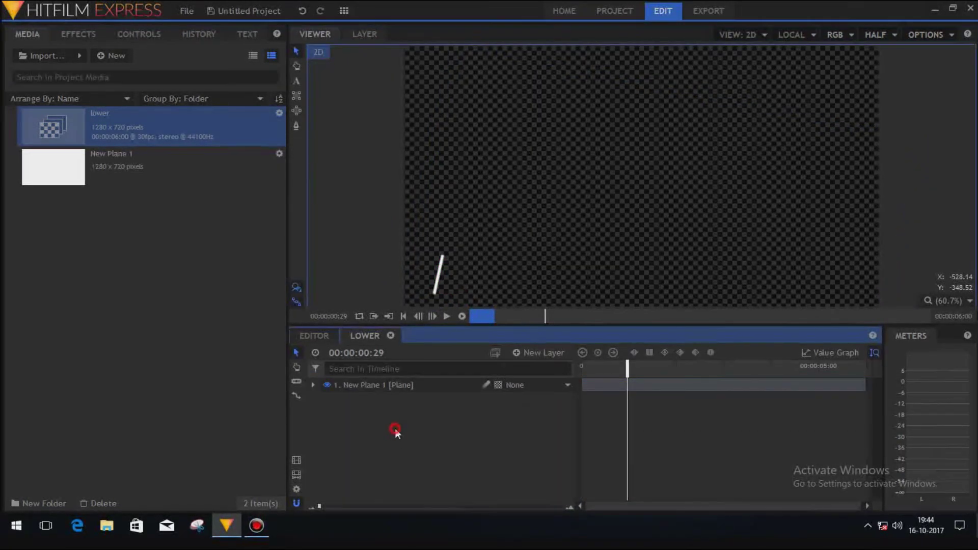
Add a New Text layer and draw a text box near the top centre.
left_click(532, 353)
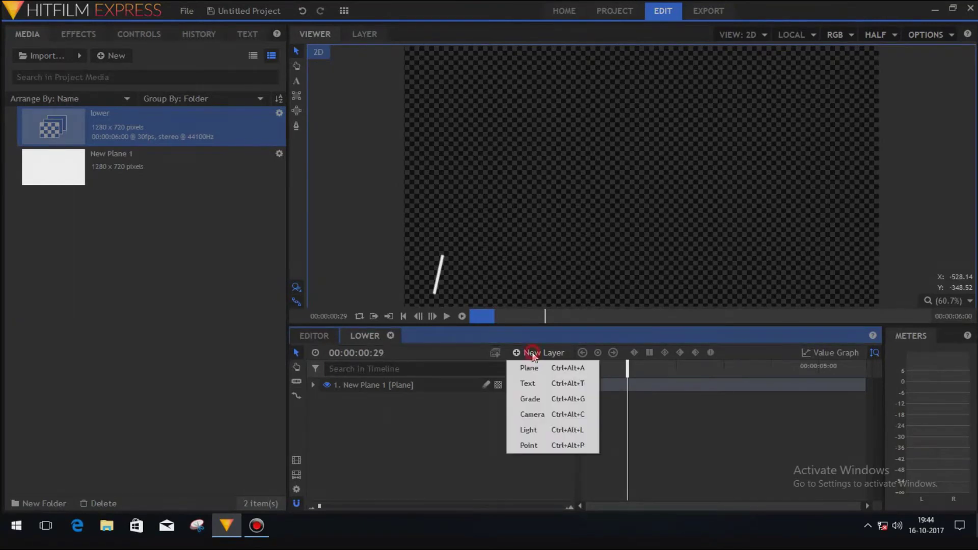
left_click(529, 383)
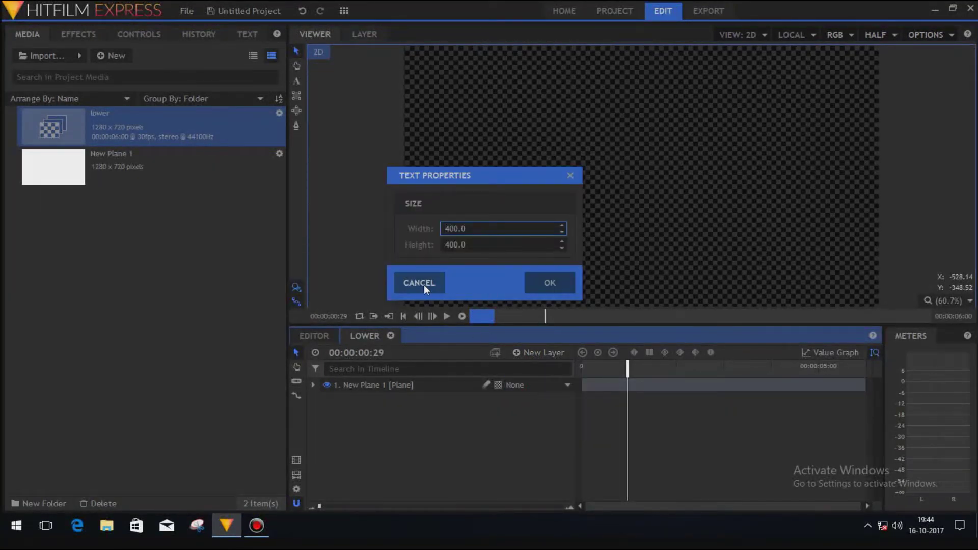
left_click(540, 281)
left_click_drag(567, 103, 750, 149)
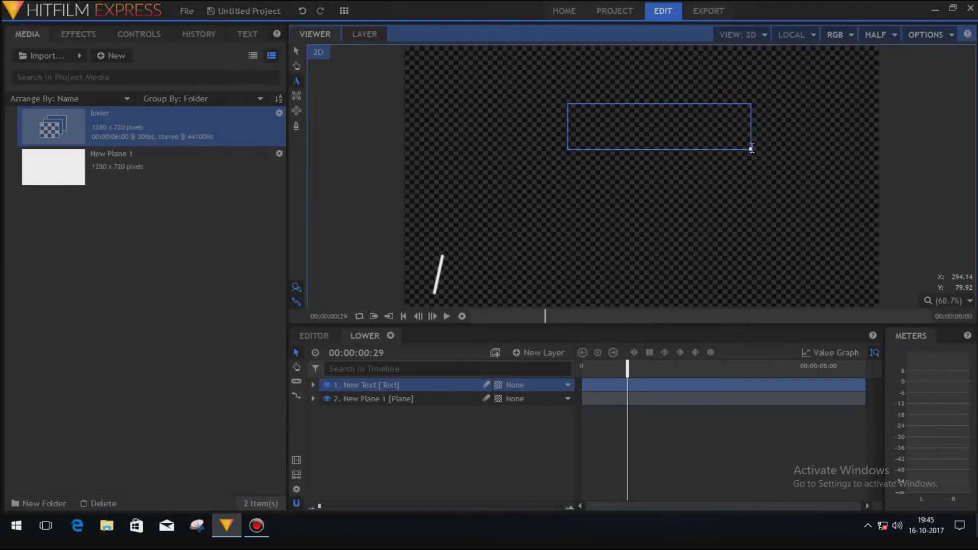
mouse_move(751, 149)
left_mouse_down()
mouse_move(686, 230)
mouse_move(580, 224)
mouse_move(745, 246)
mouse_move(758, 148)
left_mouse_up()
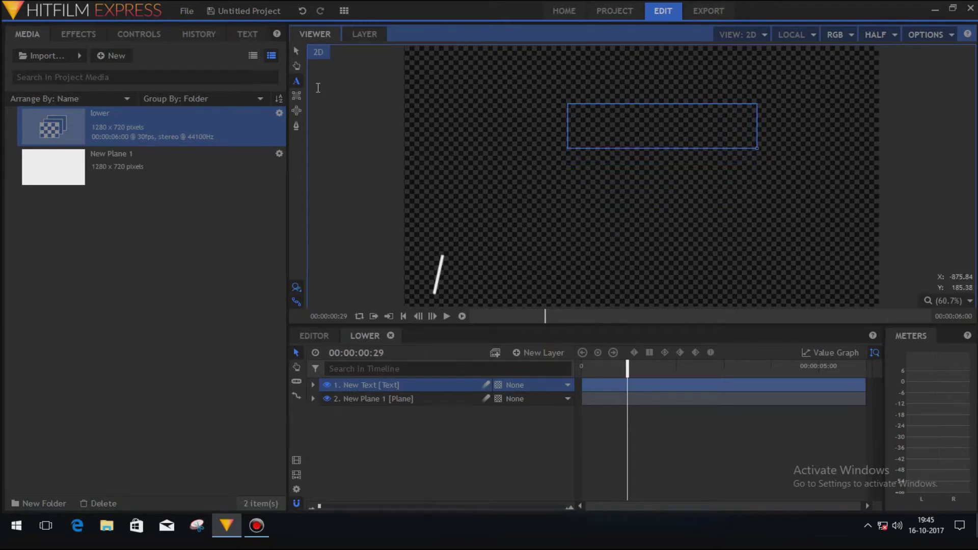
Move the text box down beside the white bar and shrink it slightly.
left_click(296, 51)
left_click_drag(637, 174, 520, 320)
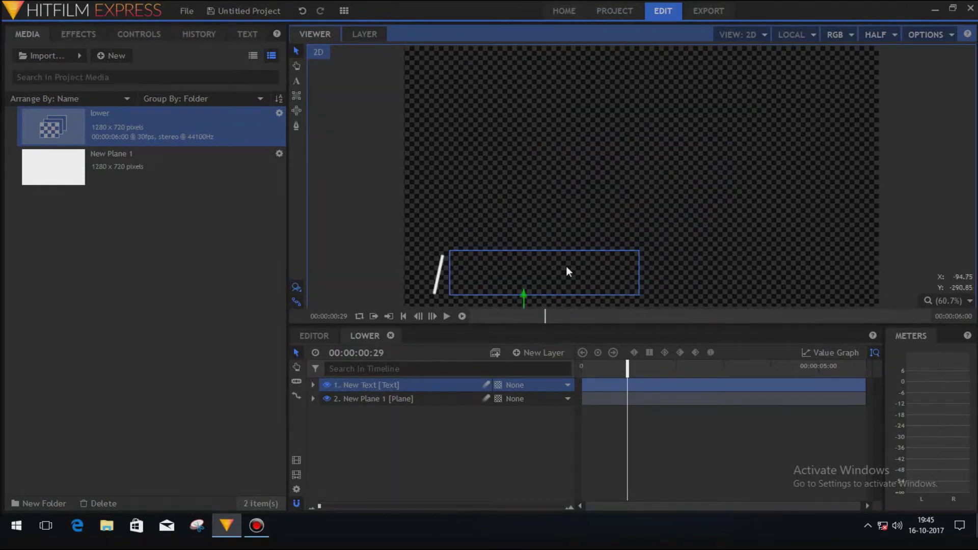
left_click(295, 82)
left_click_drag(639, 295, 614, 288)
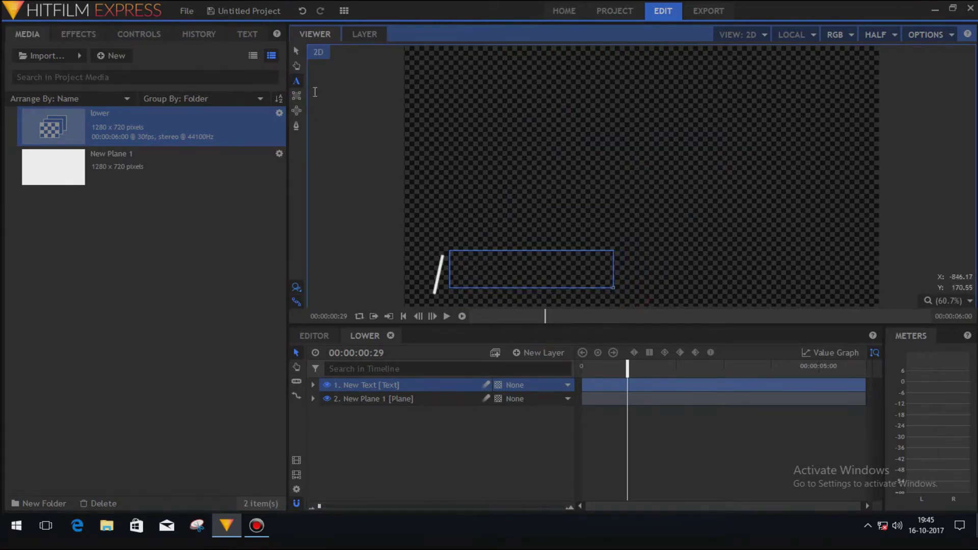
left_click(296, 51)
mouse_move(521, 292)
left_mouse_down()
mouse_move(522, 283)
mouse_move(522, 302)
left_mouse_up()
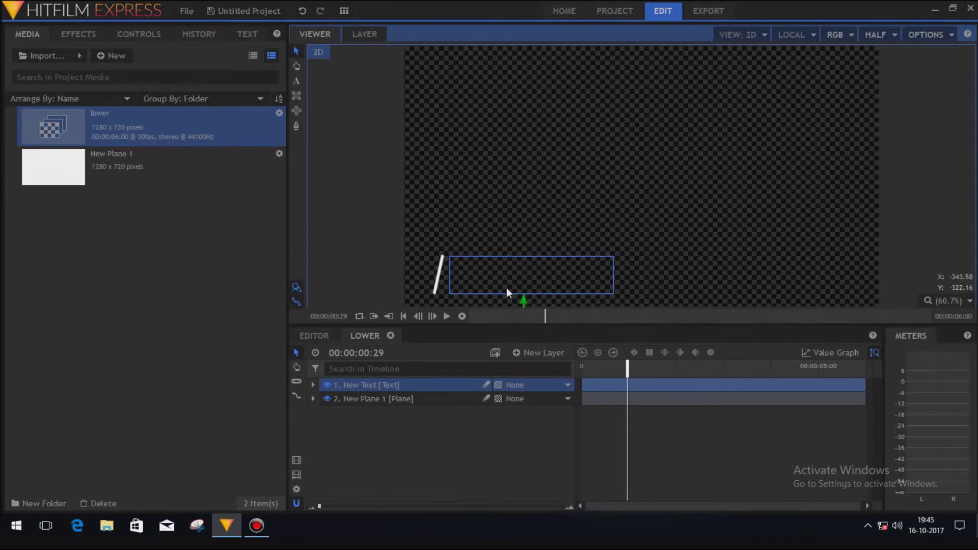
Type the person's name in capitals into the text box and select all of it.
left_click(296, 81)
left_click(498, 276)
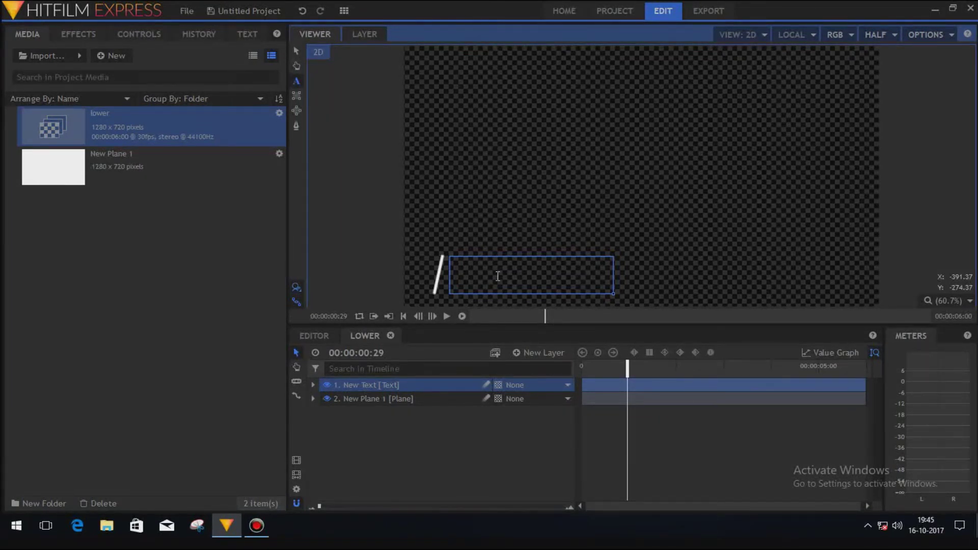
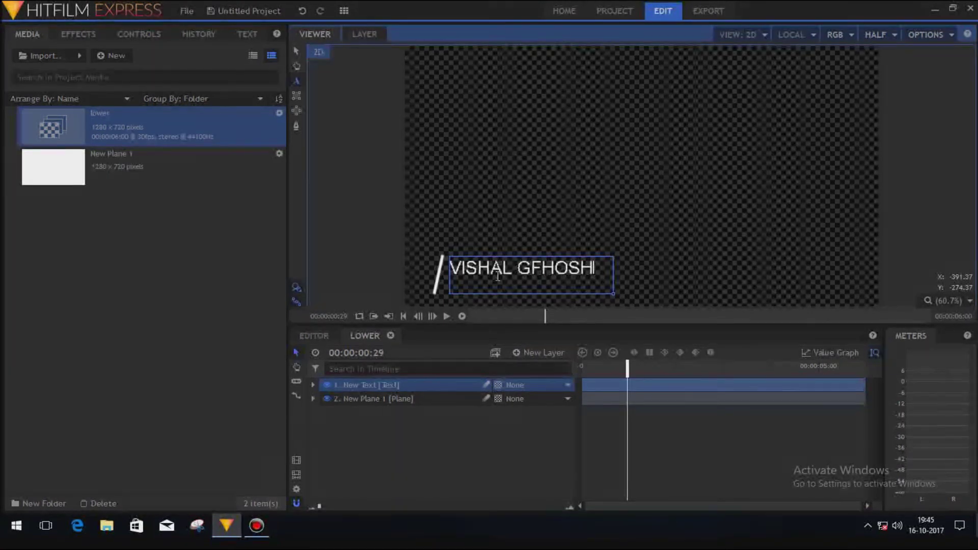
key("ctrl+a")
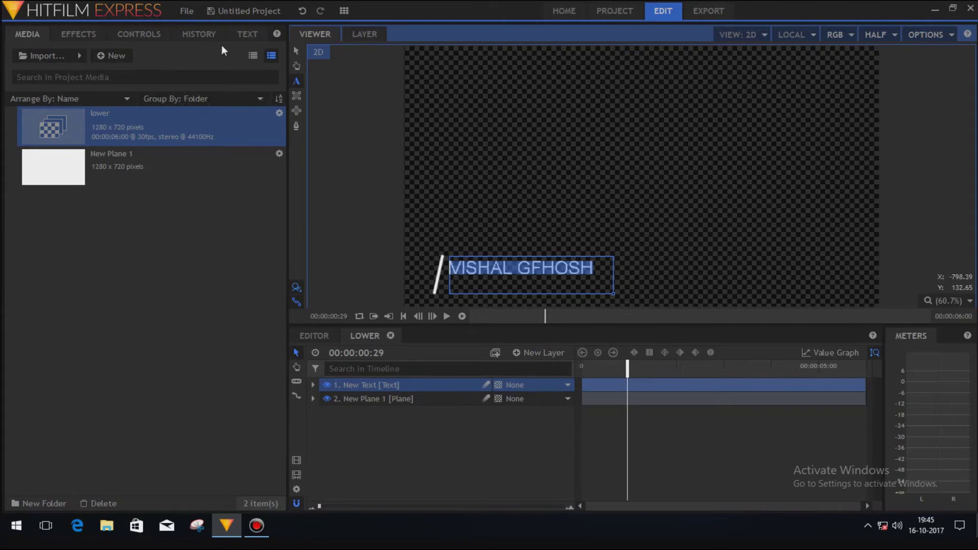
left_click(247, 34)
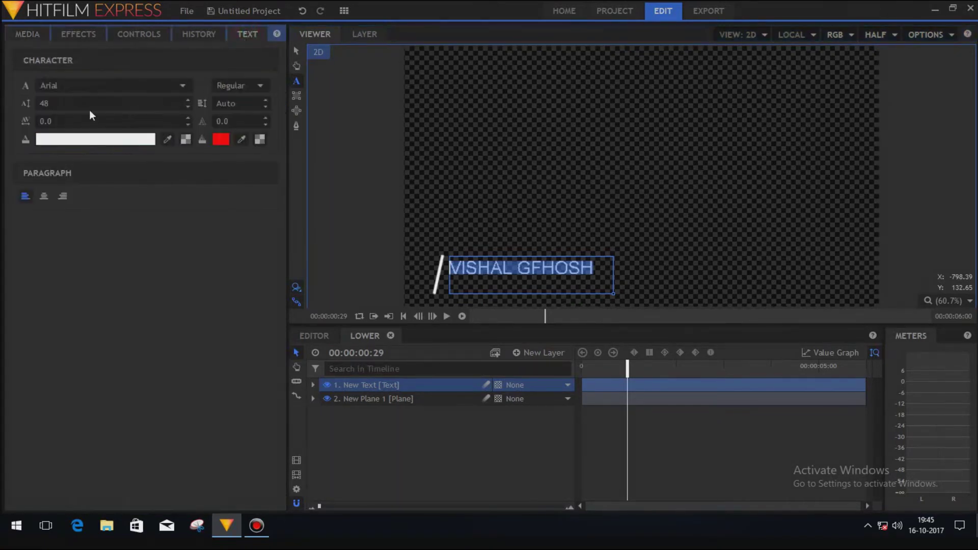
left_click(104, 85)
Set the name to the Hot Deals font, size 42, tracking 6.0.
scroll(84, 224, "down", 6)
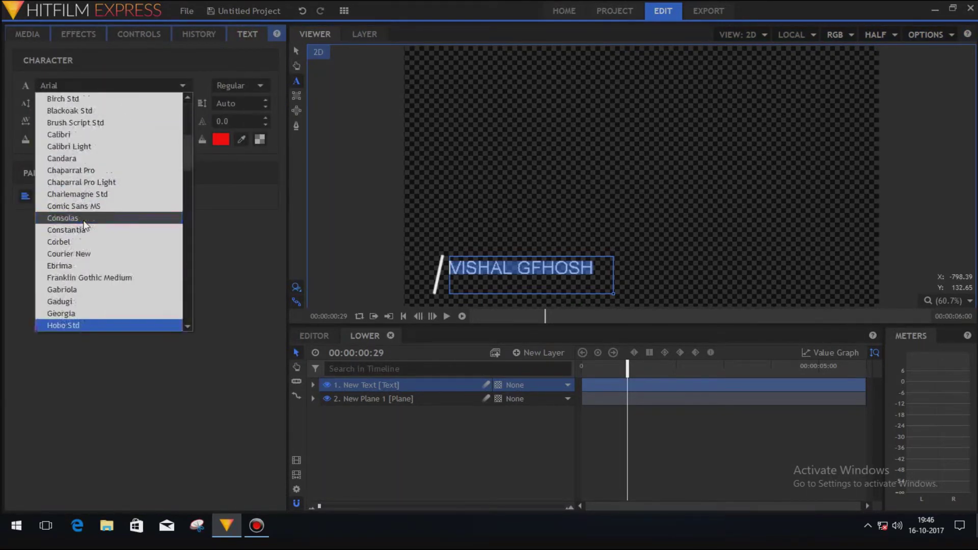
key("Return")
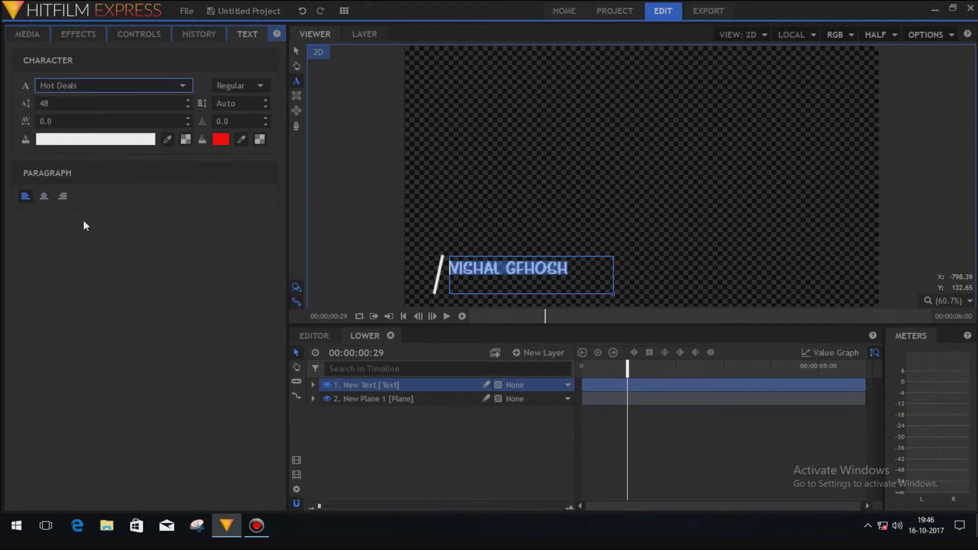
mouse_move(103, 107)
left_mouse_down()
mouse_move(84, 107)
mouse_move(113, 108)
left_mouse_up()
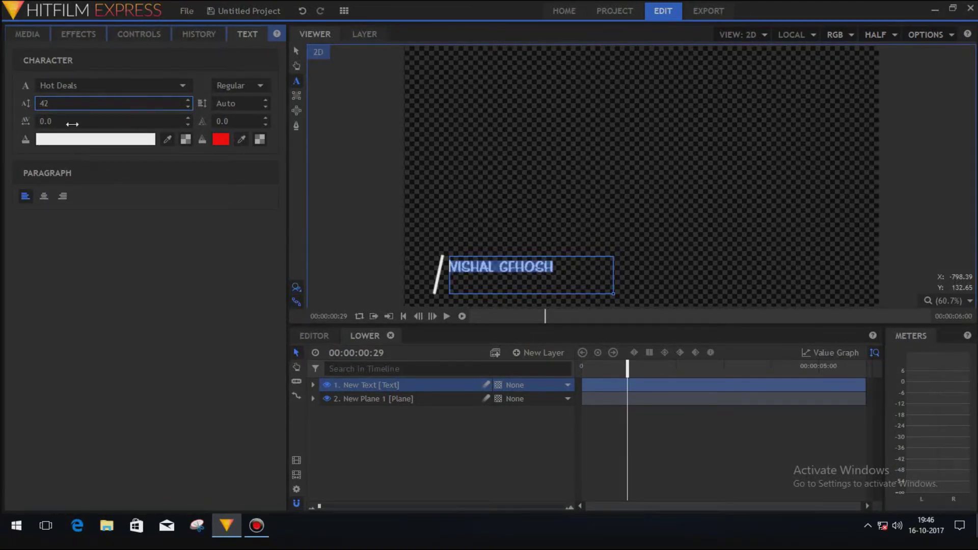
left_click_drag(72, 121, 97, 122)
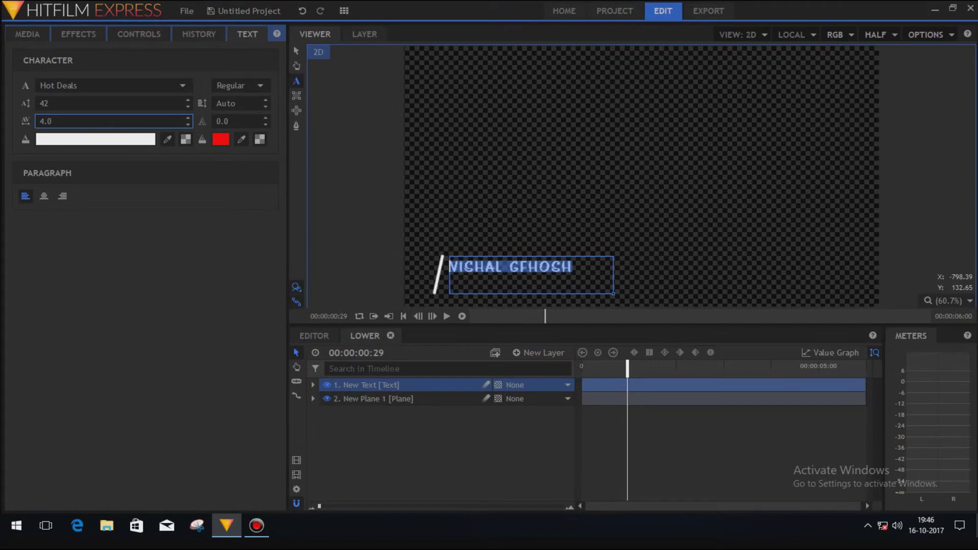
mouse_move(97, 122)
left_mouse_down()
mouse_move(126, 121)
mouse_move(108, 121)
left_mouse_up()
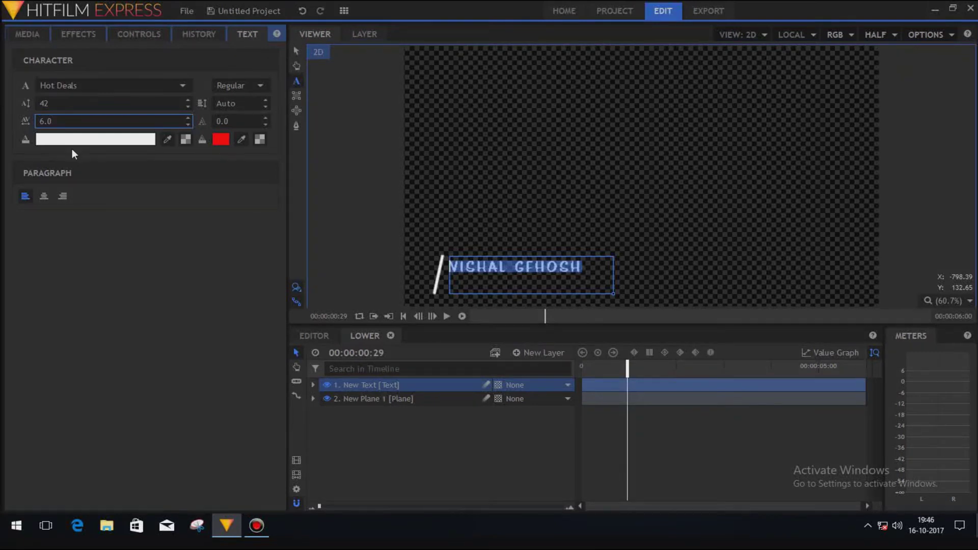
left_click(458, 281)
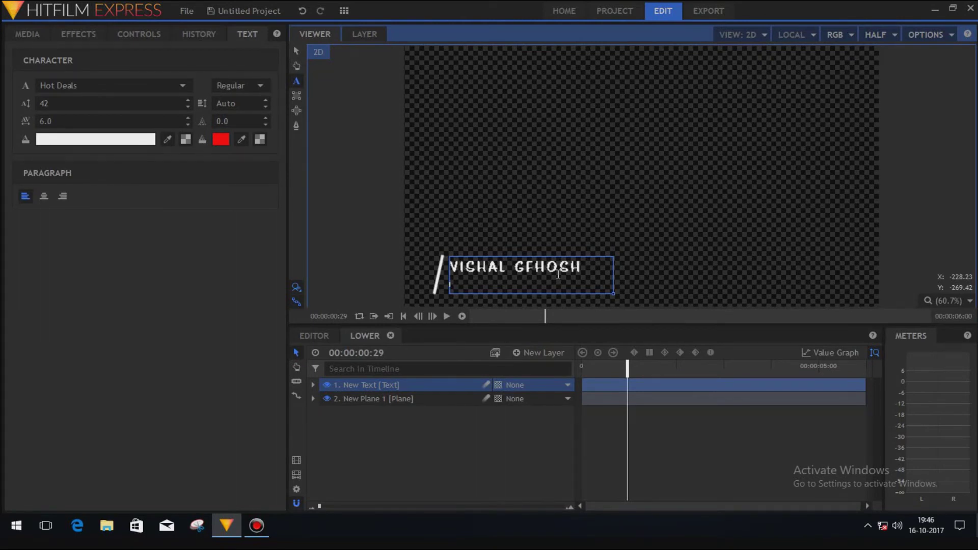
Type 'KOLKATA, INDIA' as the second line and style it Brush Script Std, size 37, tracking 2.0.
type("KOLKATA, INDIA")
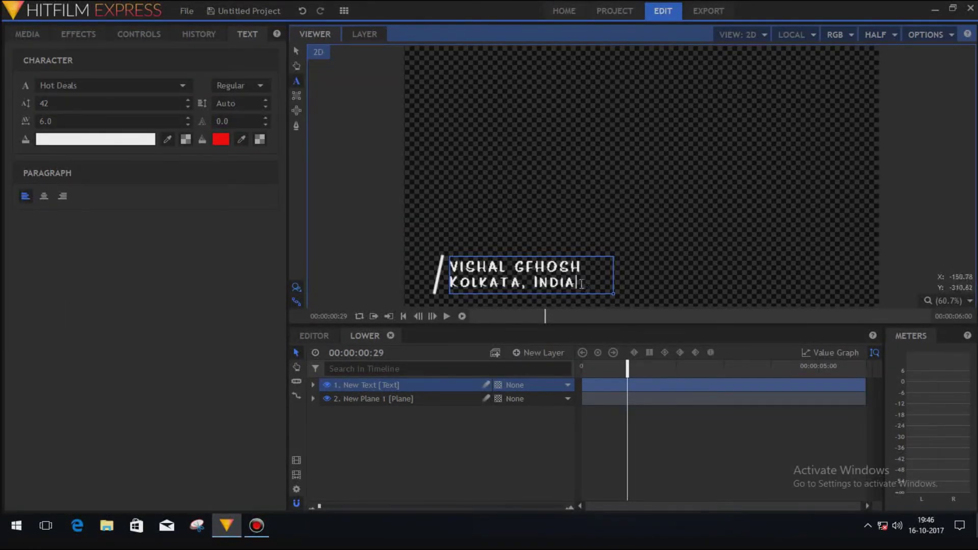
left_click_drag(585, 285, 448, 285)
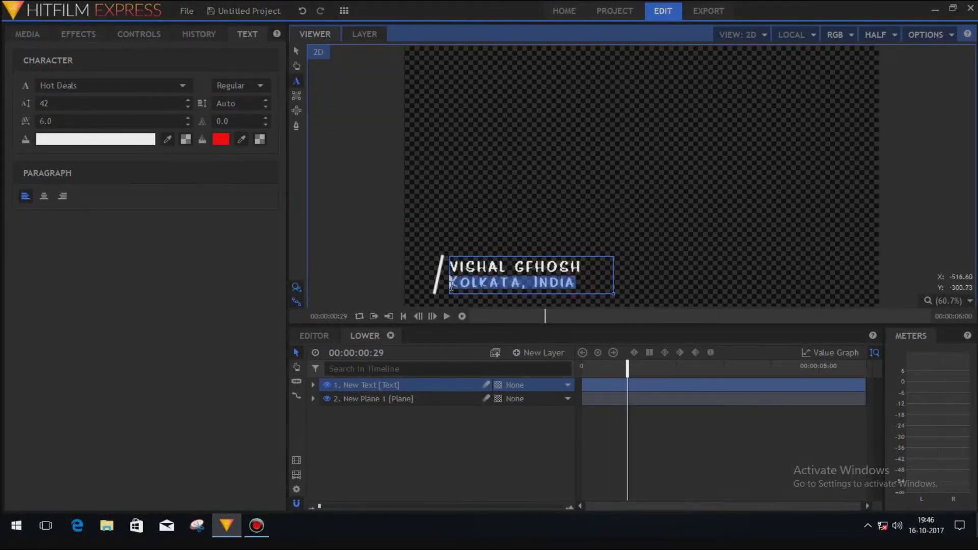
left_click(83, 88)
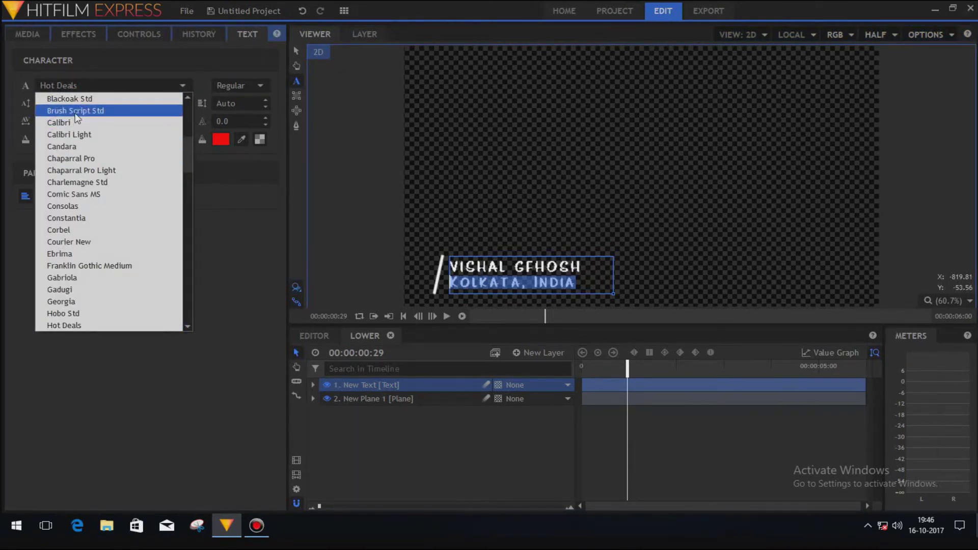
left_click(76, 112)
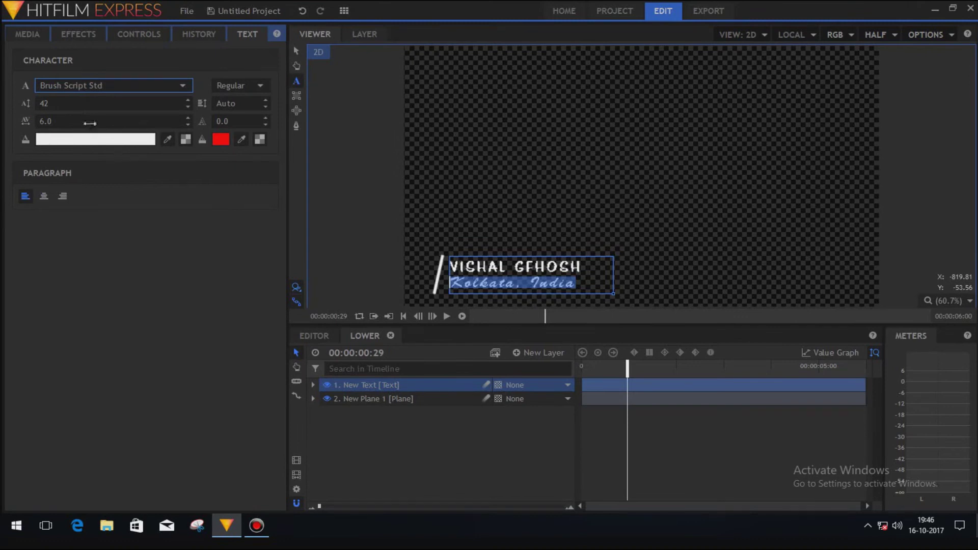
left_click_drag(87, 108, 57, 121)
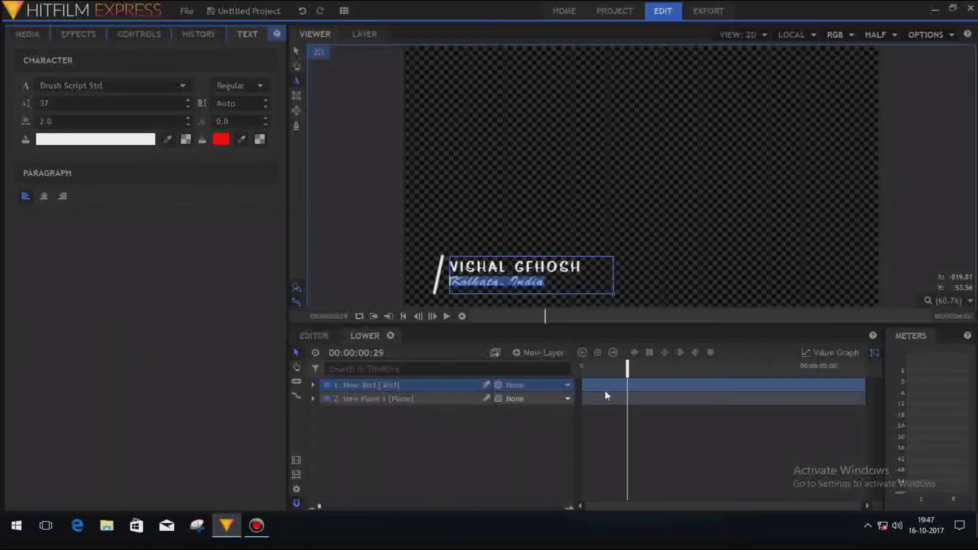
Preview the animation from the first frame, pause it, and expand the New Text layer.
left_click_drag(627, 366, 551, 371)
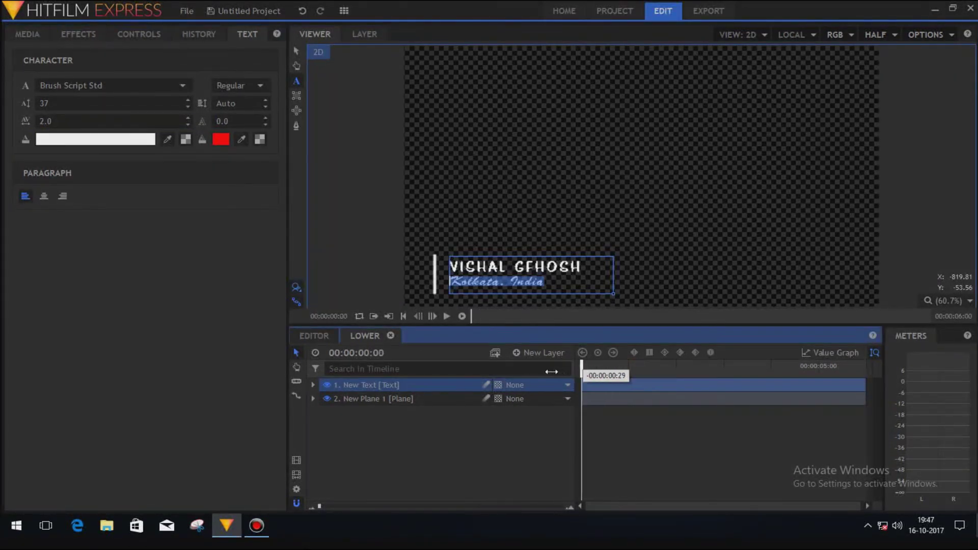
left_click(461, 316)
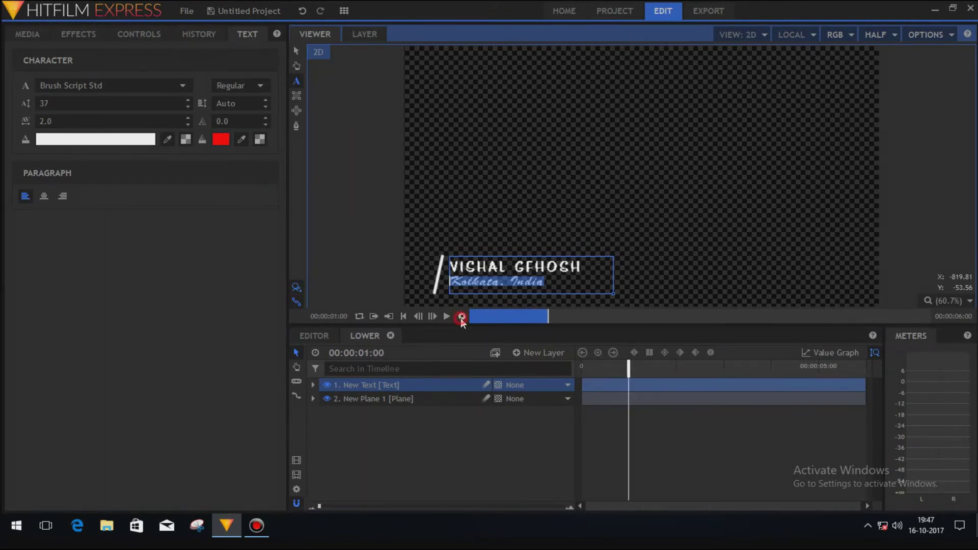
left_click_drag(630, 367, 554, 367)
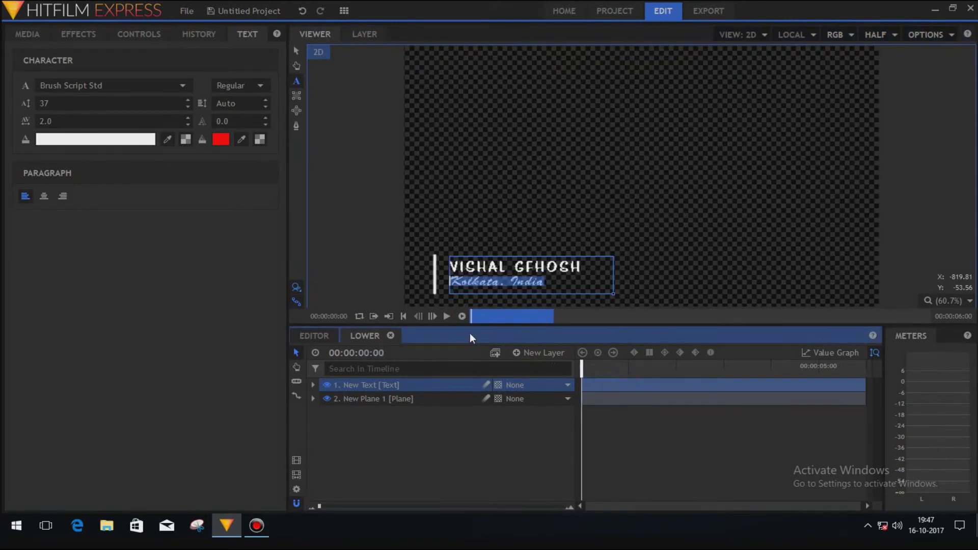
left_click(448, 316)
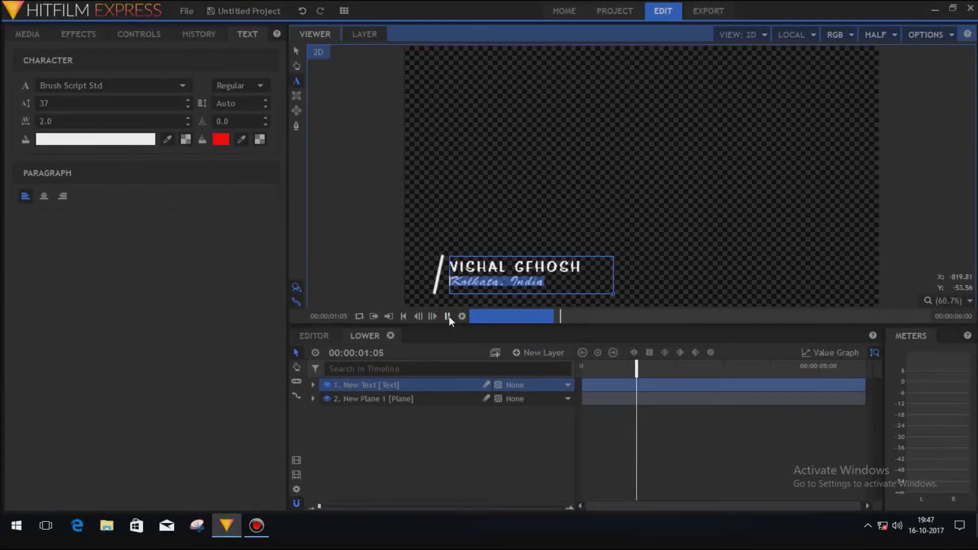
left_click(448, 317)
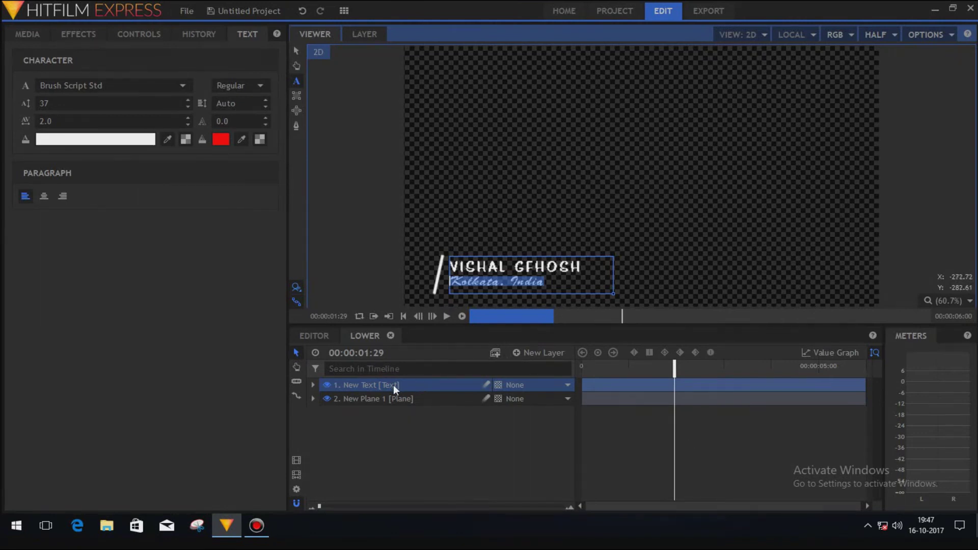
left_click(313, 385)
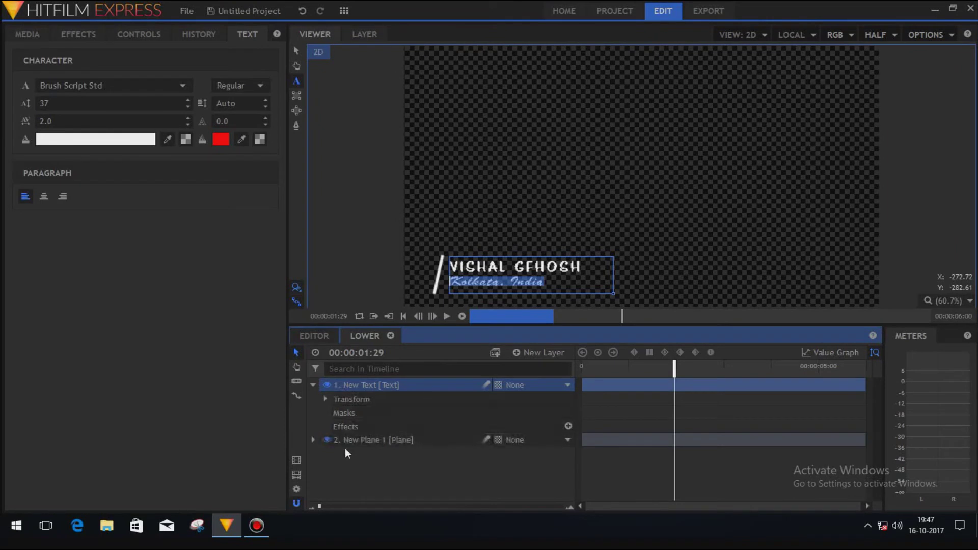
Draw a rectangle mask on the New Text layer's Masks around the name and 'Kolkata, India' lines.
left_click(344, 413)
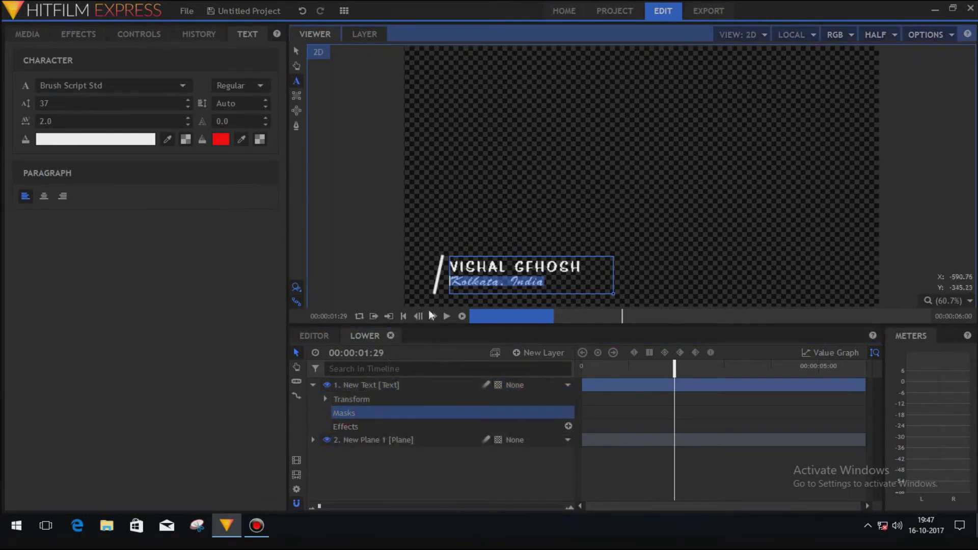
left_click(297, 97)
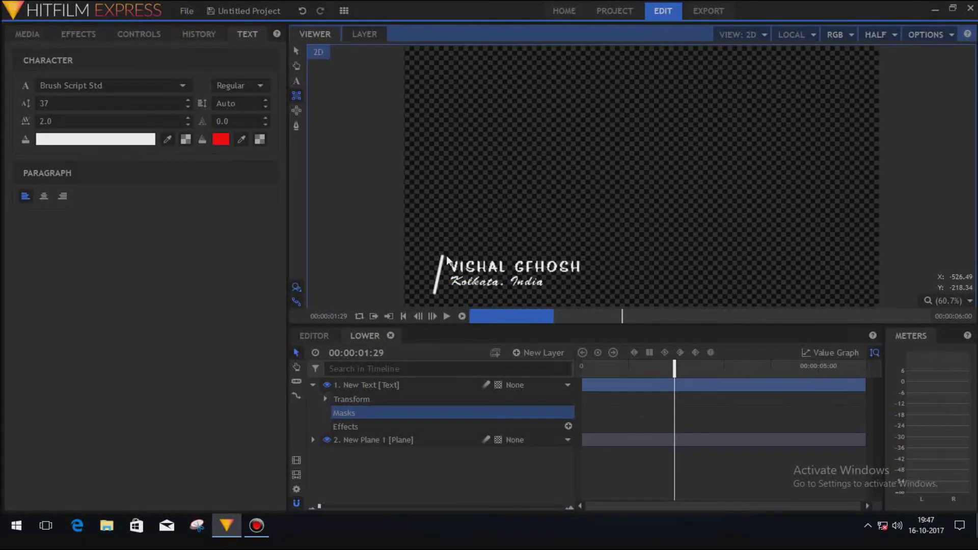
mouse_move(446, 255)
left_mouse_down()
mouse_move(454, 289)
mouse_move(586, 293)
left_mouse_up()
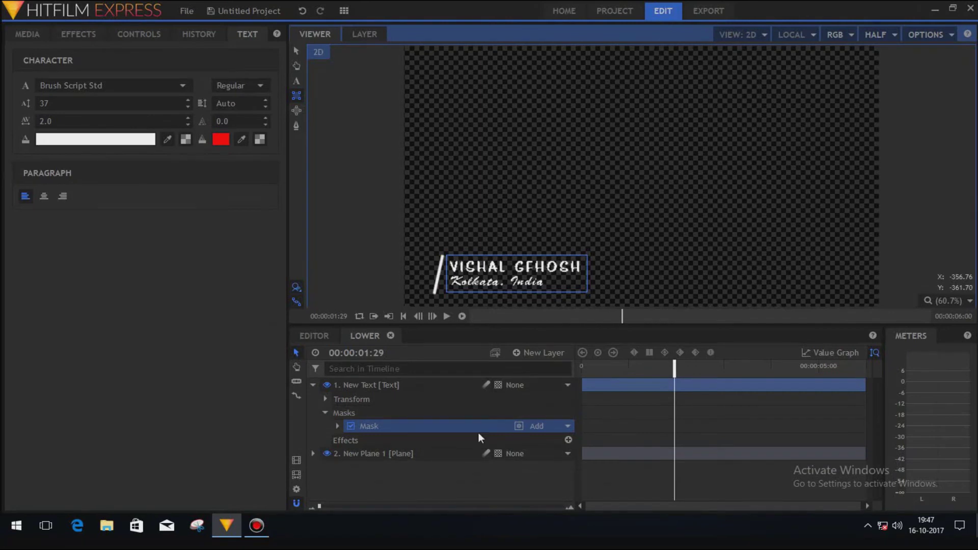
left_click_drag(675, 367, 574, 366)
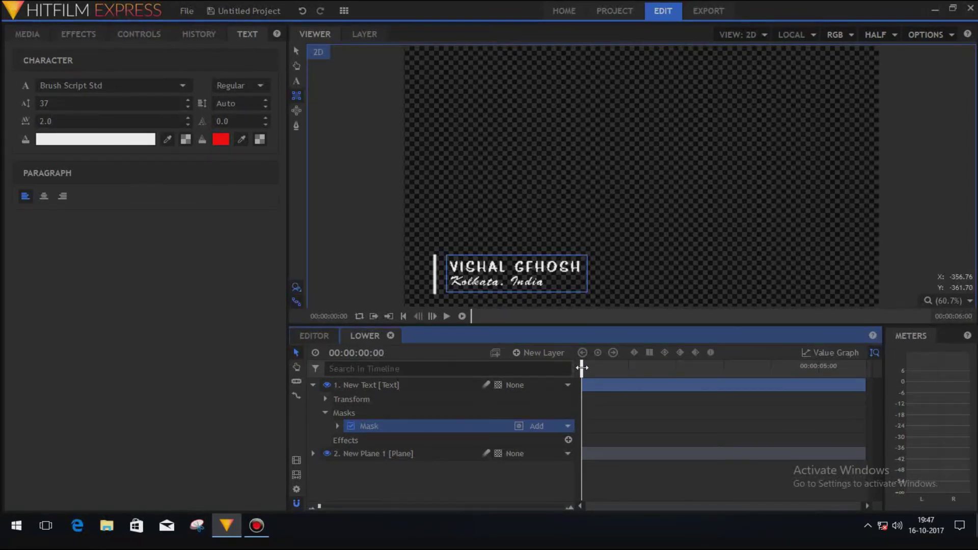
left_click_drag(581, 366, 593, 367)
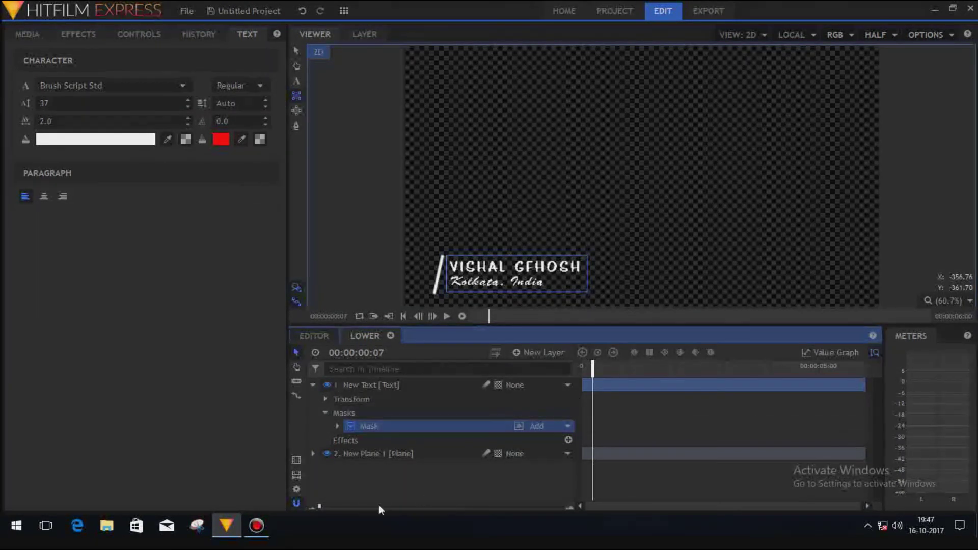
Enable keyframing on the mask's Path property and return to the first frame.
left_click(337, 426)
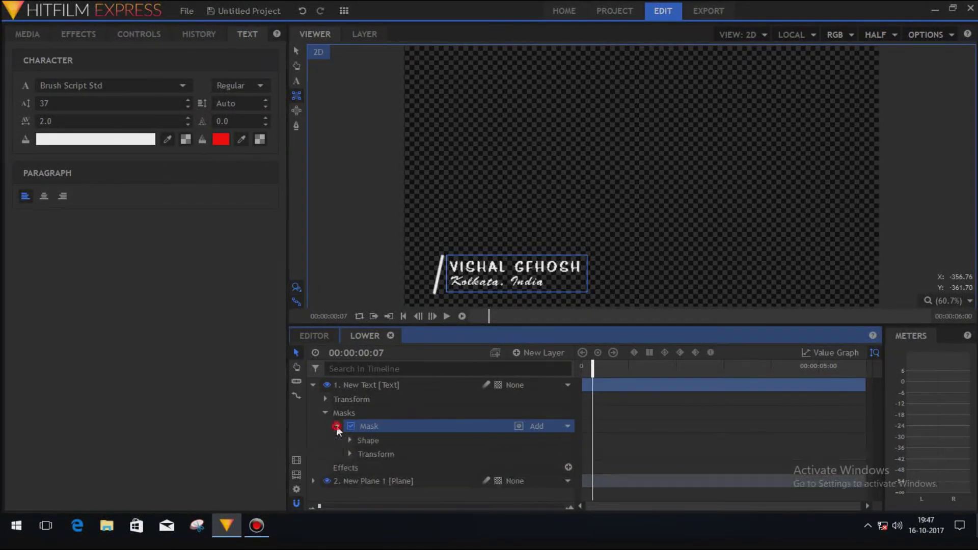
left_click(350, 454)
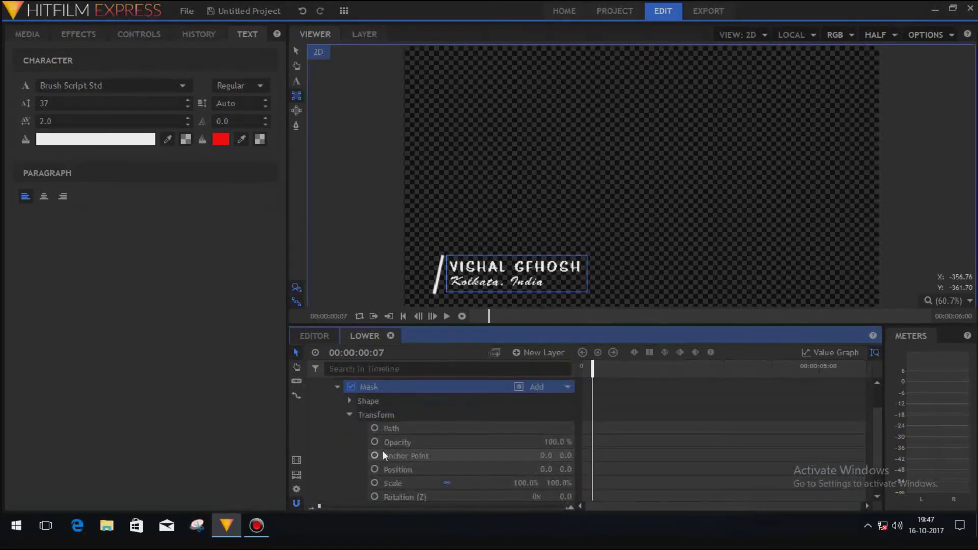
left_click(375, 428)
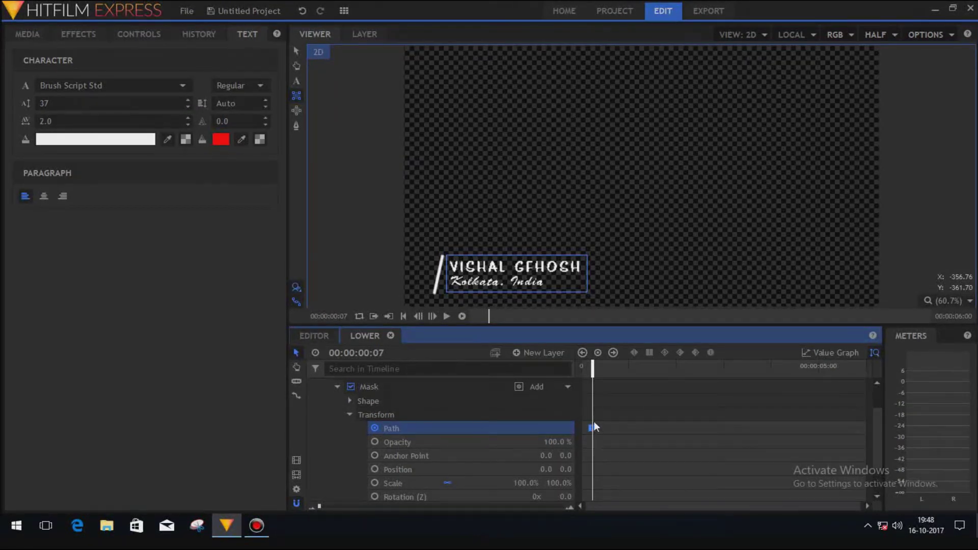
left_click(592, 371)
left_click_drag(592, 370, 570, 369)
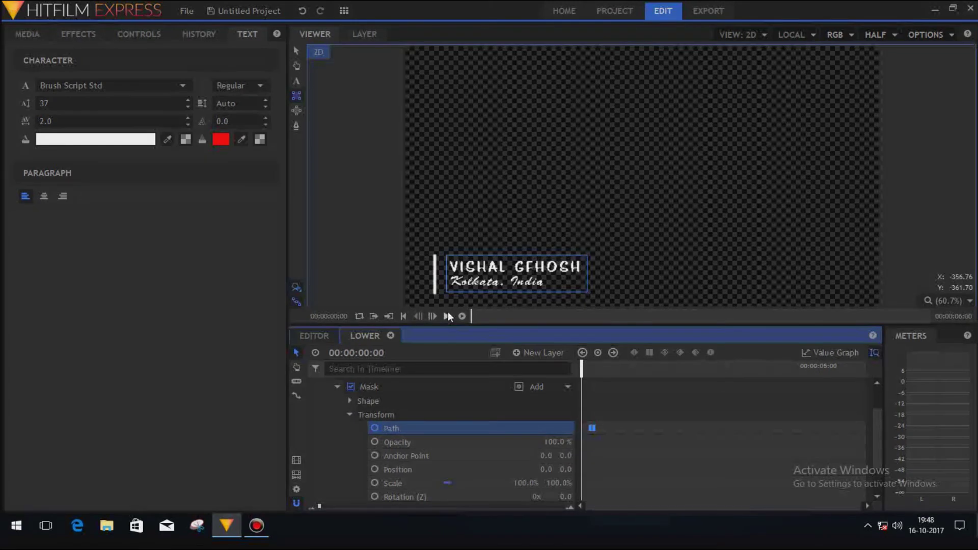
At the start, pull the mask's right corners onto the white bar, leaving a thin sliver.
left_click(297, 125)
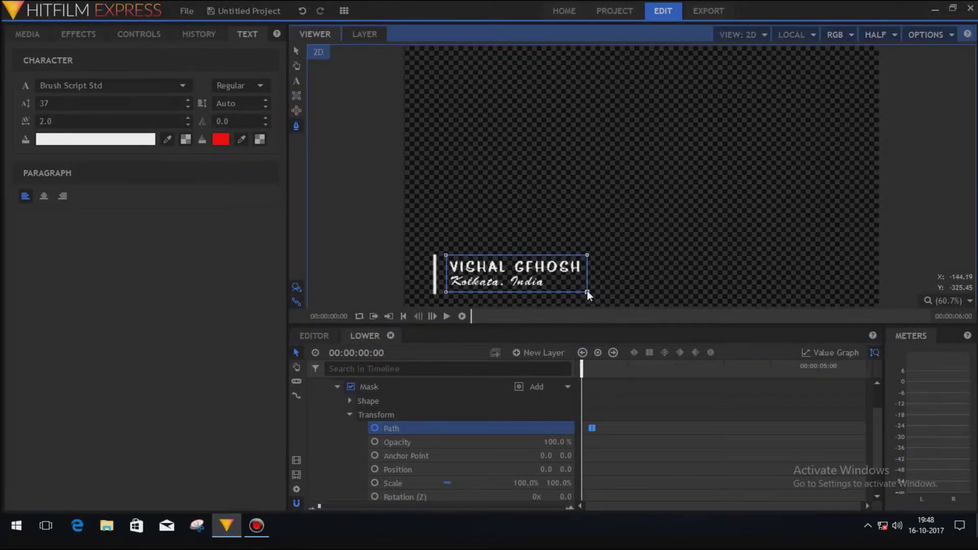
left_click_drag(587, 290, 446, 291)
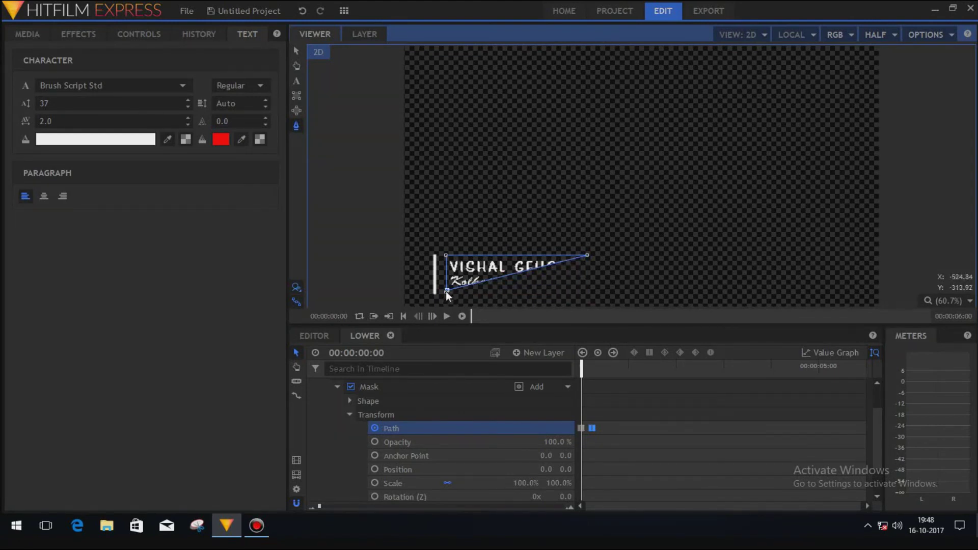
left_click_drag(587, 255, 445, 255)
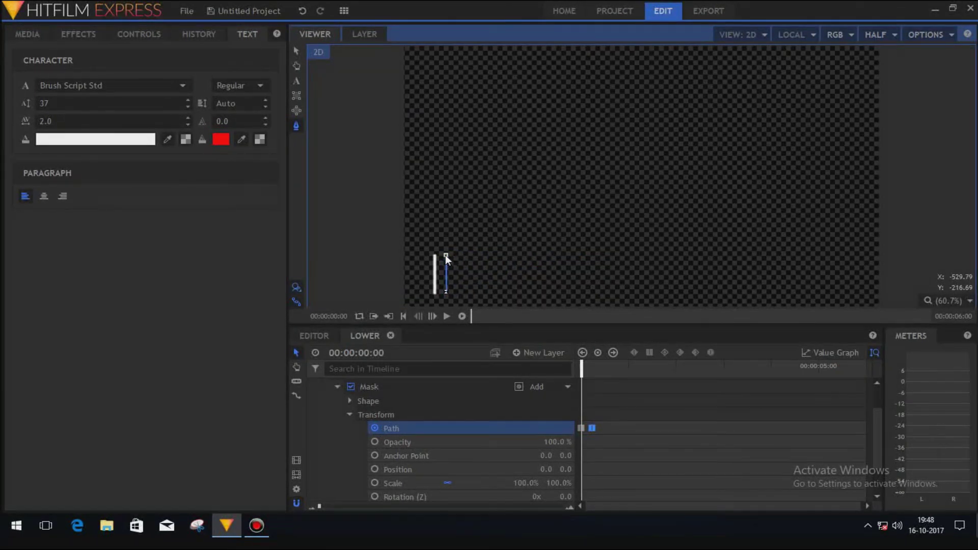
left_click(445, 289)
left_click_drag(445, 292, 445, 291)
left_click(462, 317)
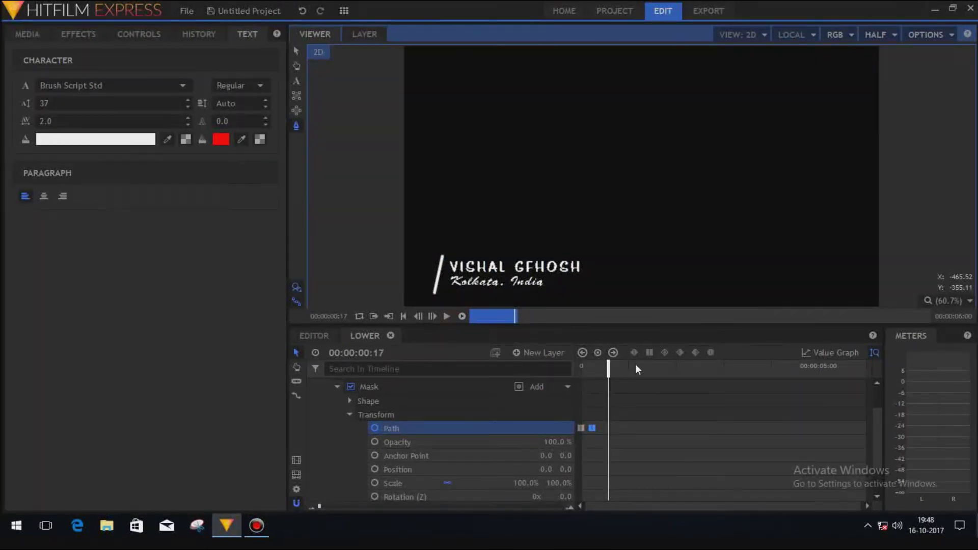
Preview the wipe from the start, then change viewer quality from HALF to Antialiased.
left_click_drag(605, 369, 581, 369)
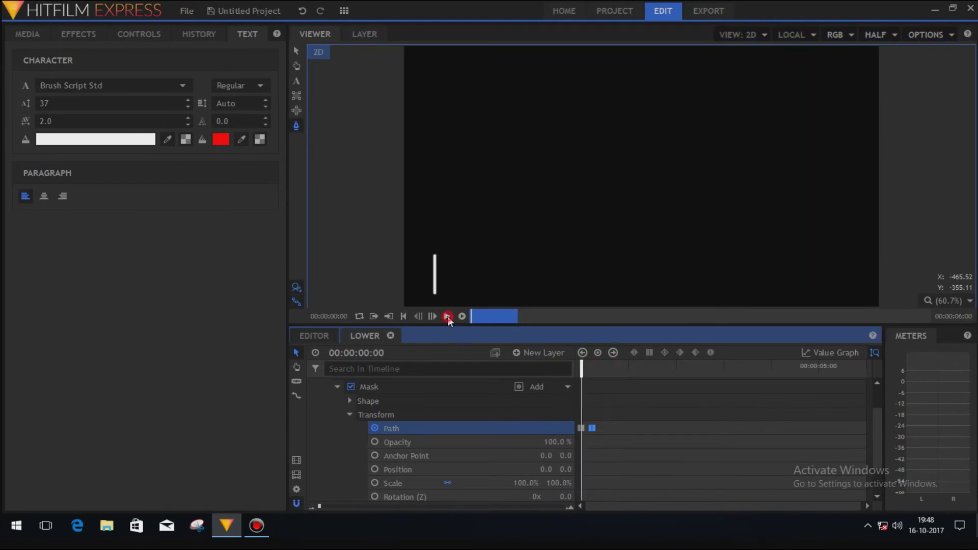
left_click(448, 316)
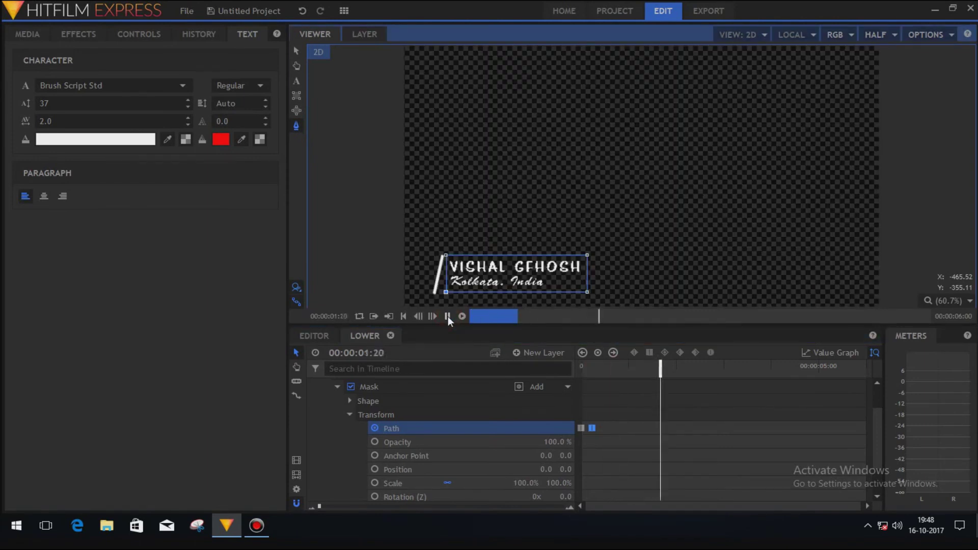
left_click(448, 316)
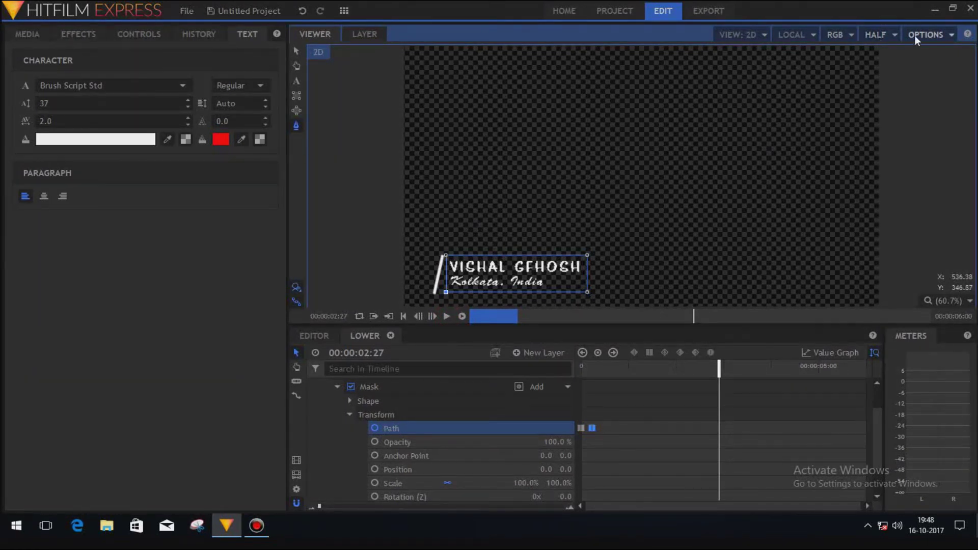
left_click(879, 35)
left_click(882, 49)
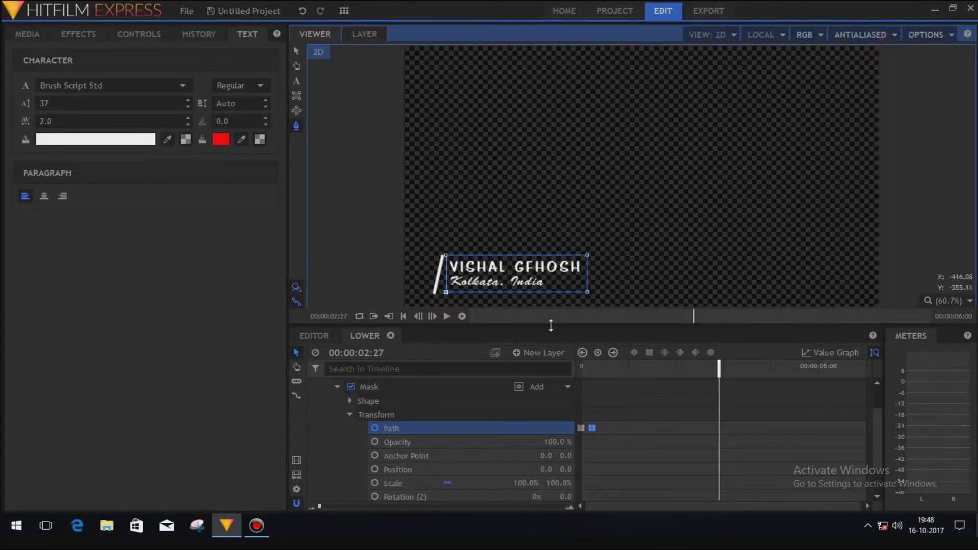
Replay the lower-third animation from the start at Antialiased quality.
left_click_drag(688, 367, 515, 383)
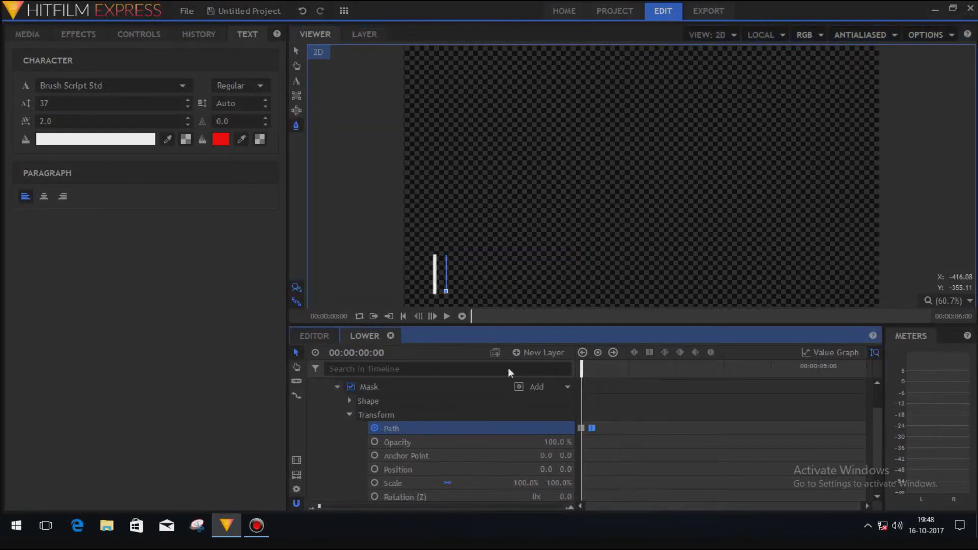
left_click(445, 317)
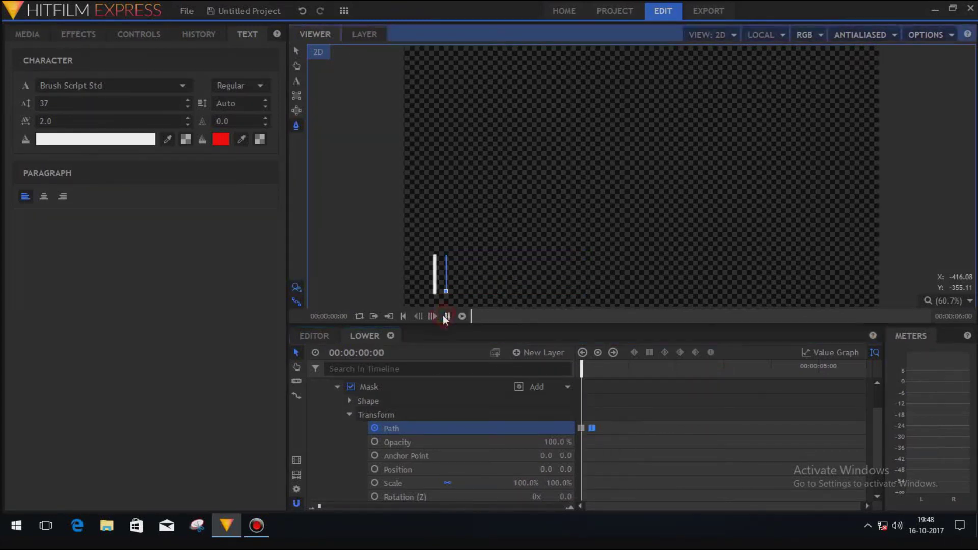
left_click(445, 317)
left_click_drag(679, 368, 582, 369)
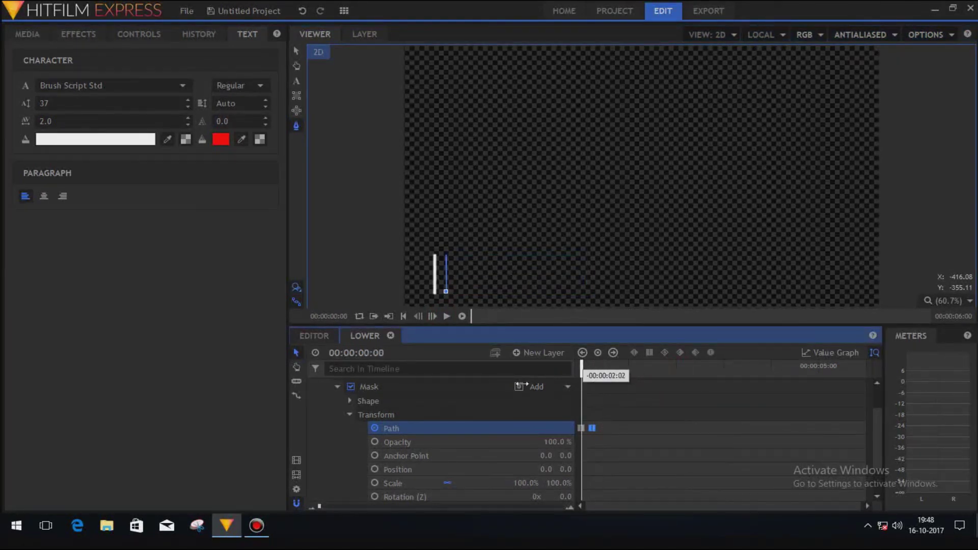
left_click(445, 316)
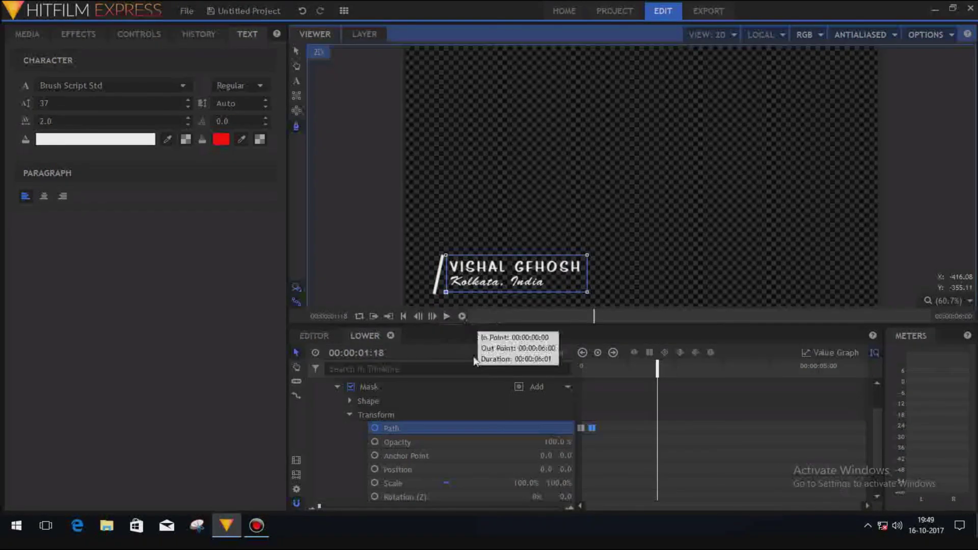
left_click(144, 270)
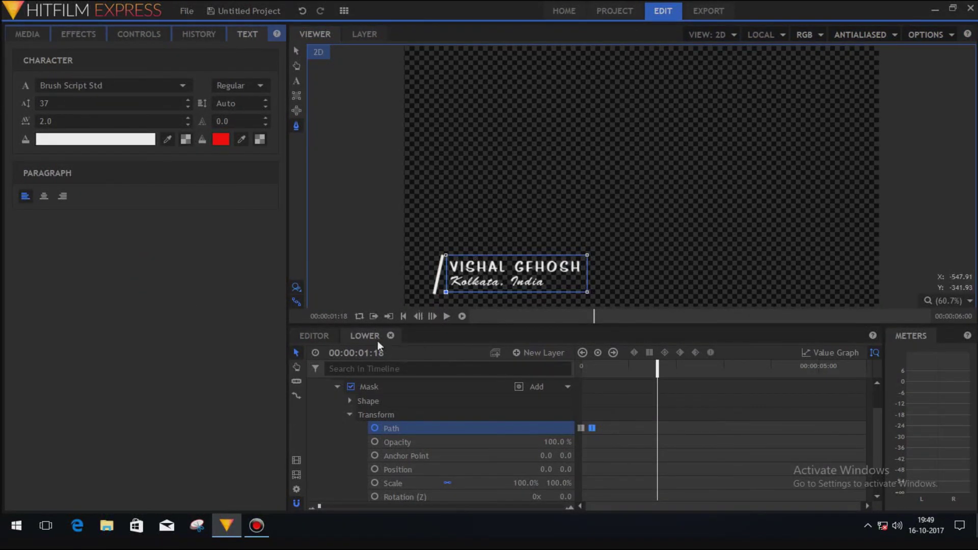